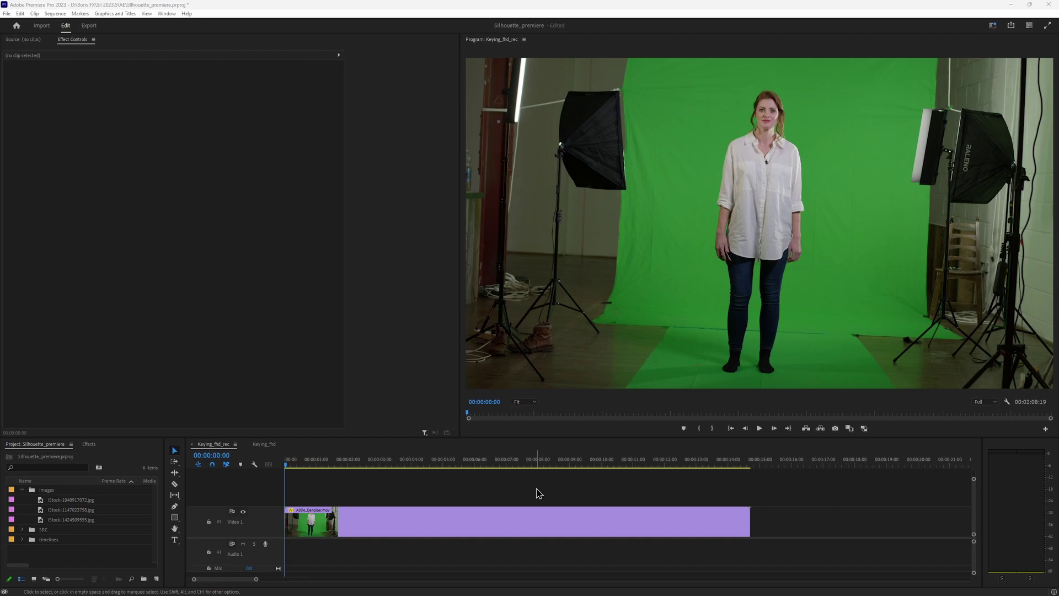
Step: Find Silhouette in the Effects panel and drag it onto the green-screen presenter clip
click(88, 444)
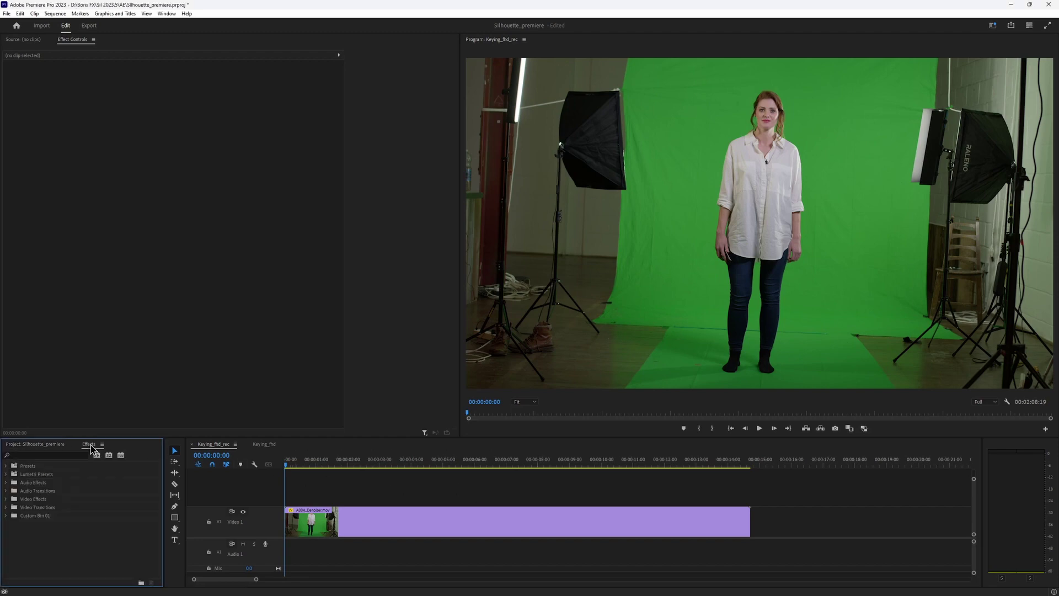
text(silh)
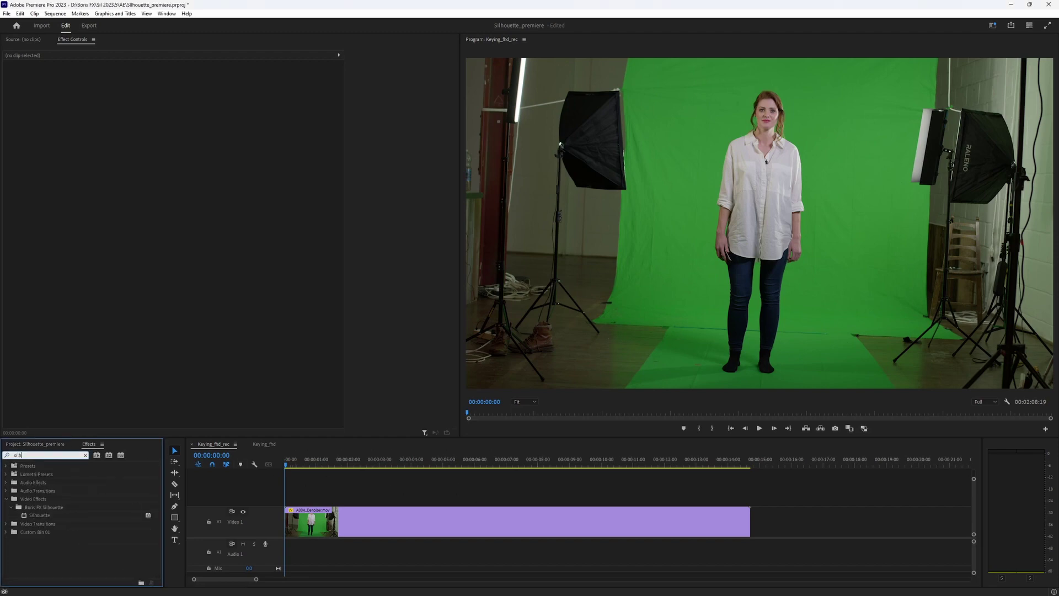
drag(56, 515, 406, 529)
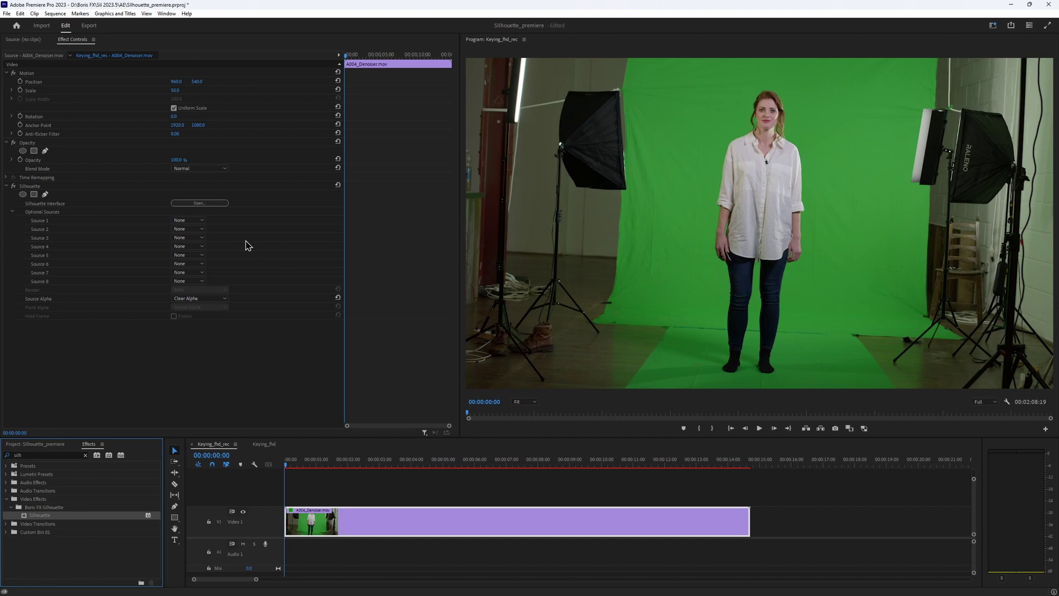
Step: Preview the three office images, stack them on V2–V4, and extend them to the presenter's length
click(39, 446)
double_click(41, 501)
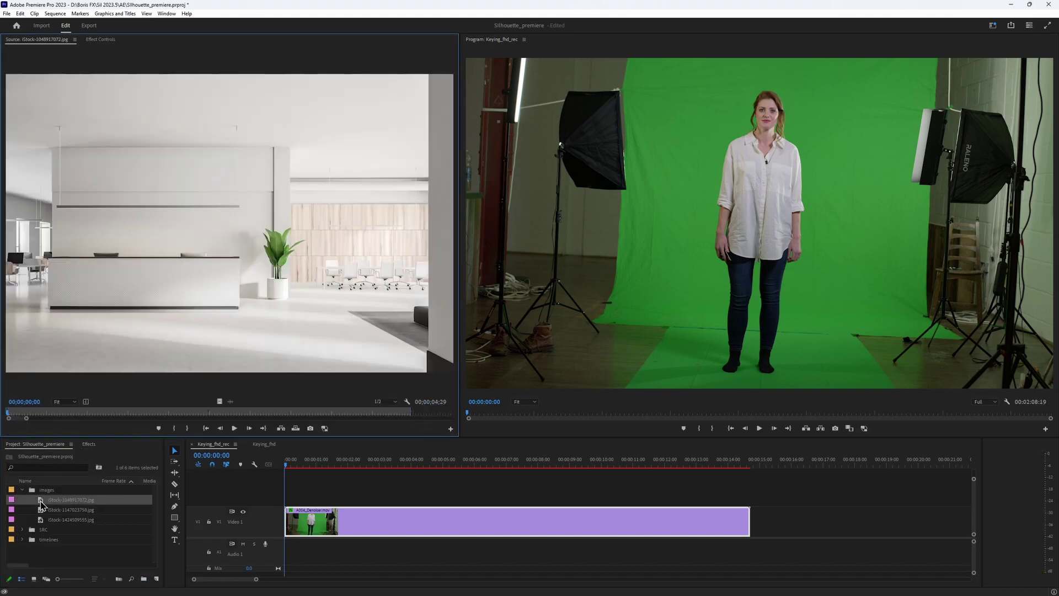
double_click(43, 511)
double_click(44, 520)
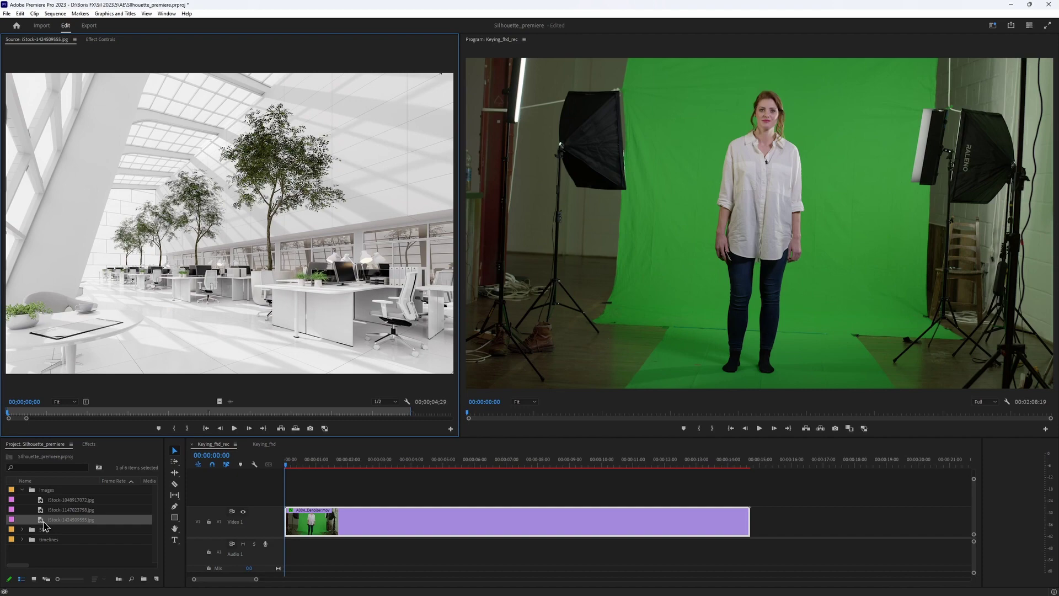
click(44, 501)
shift+click(47, 521)
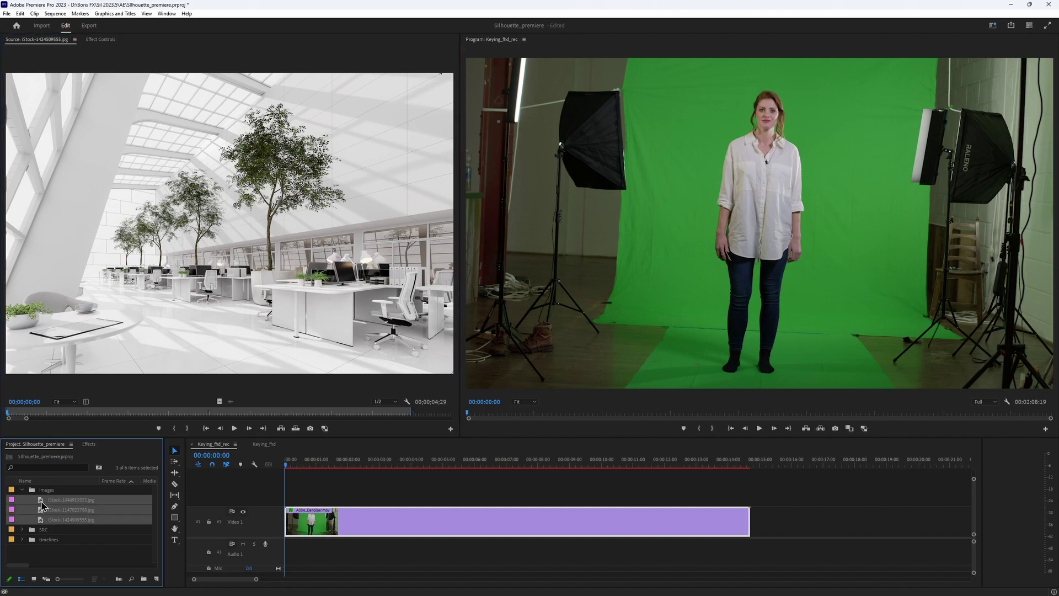
drag(41, 503, 290, 488)
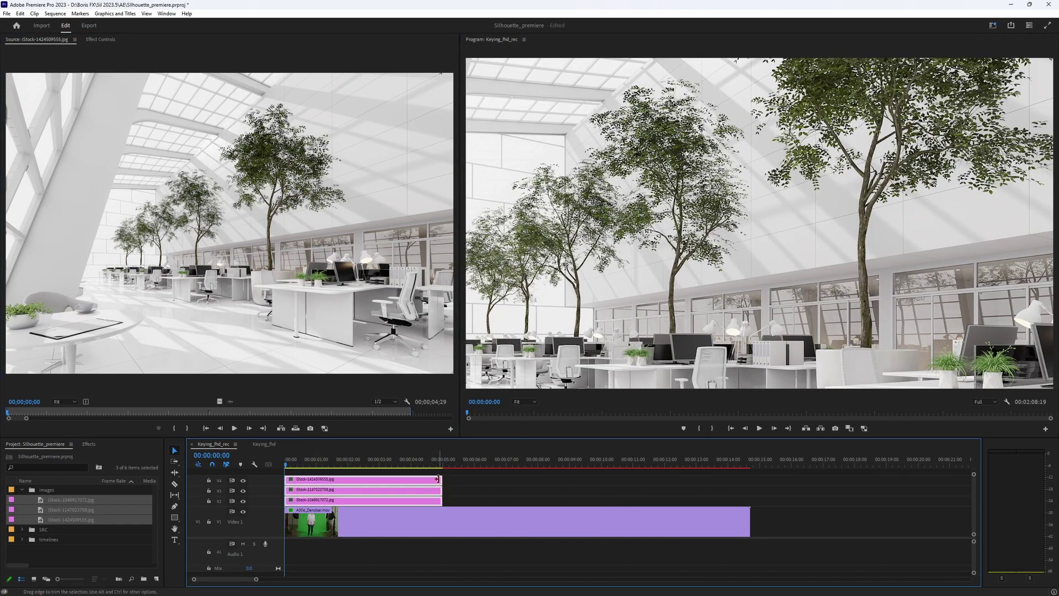
drag(440, 491, 749, 491)
Step: Set Silhouette Sources 1–3 to Video 4, 3 and 2, then launch Silhouette
key(shift+e)
click(339, 526)
click(99, 39)
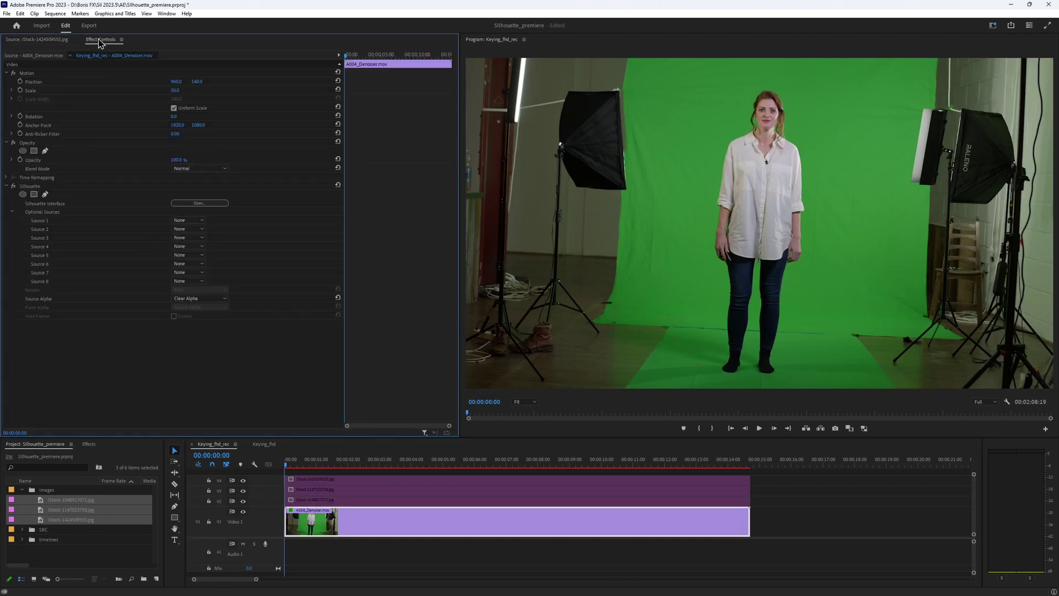
click(189, 220)
click(185, 239)
click(189, 229)
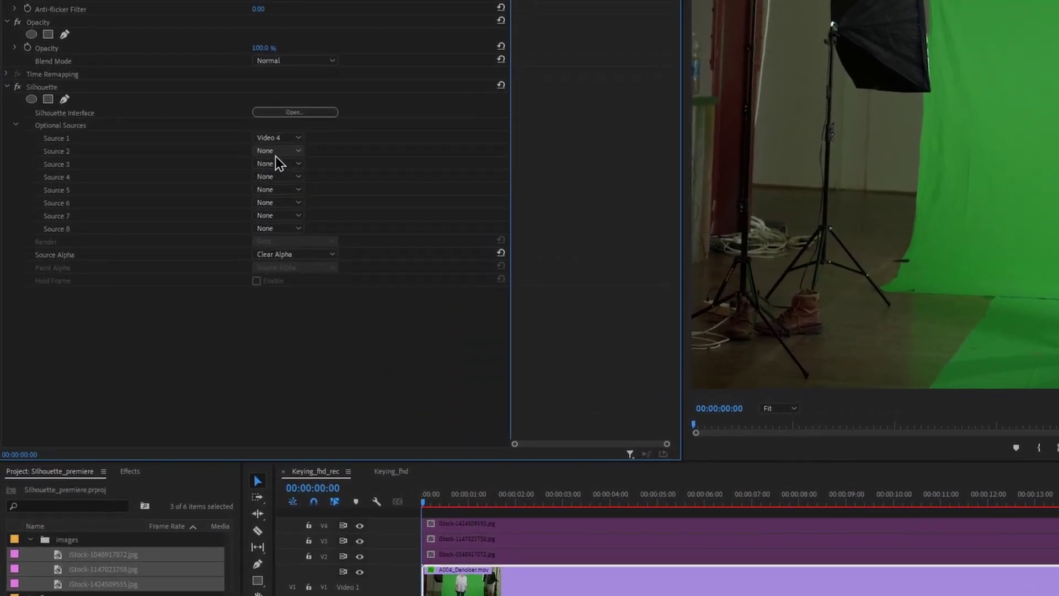
click(280, 165)
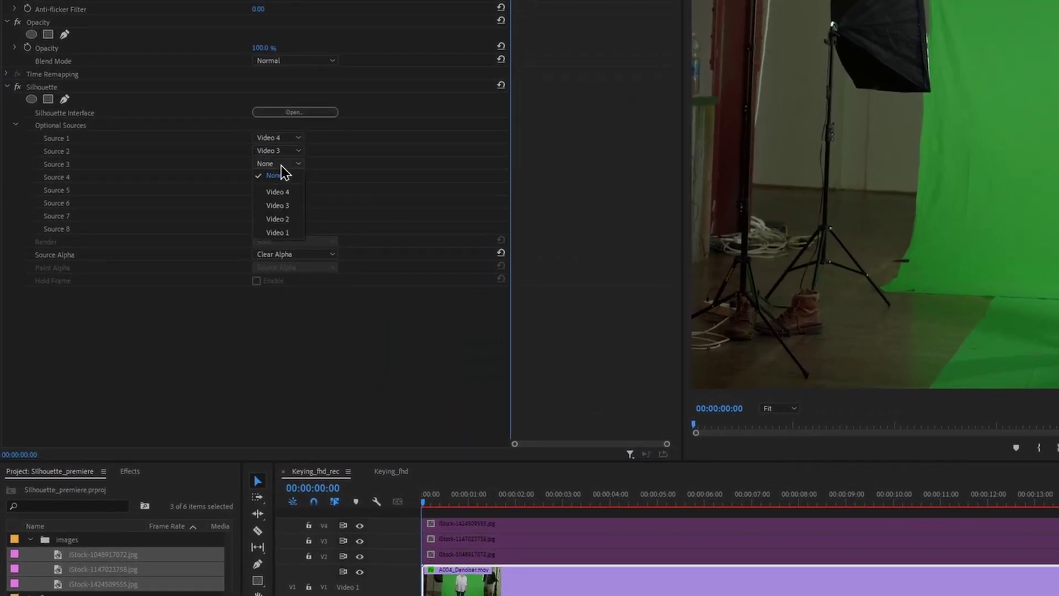
click(287, 226)
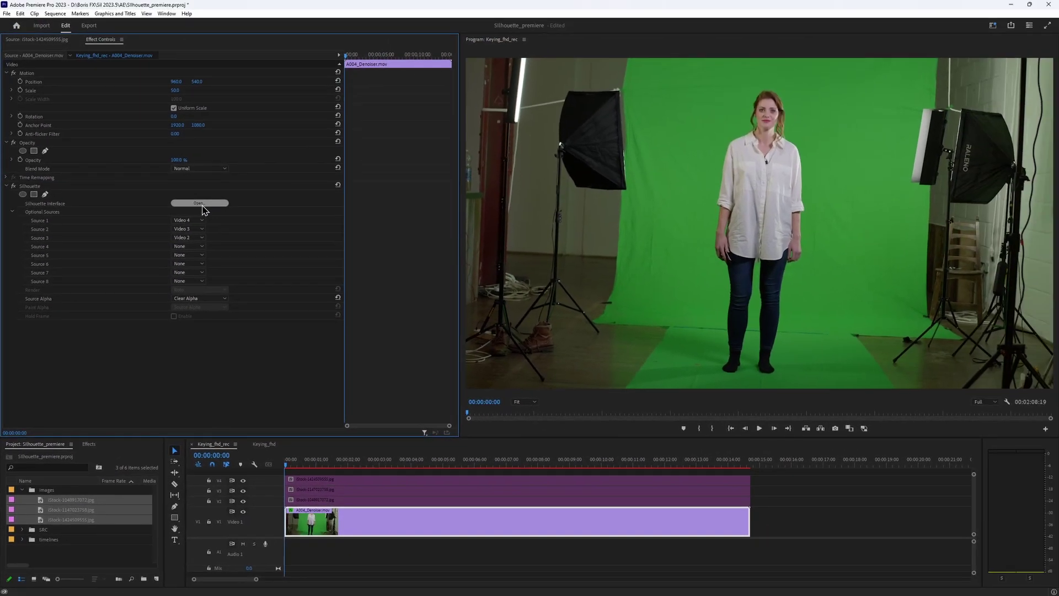
click(203, 205)
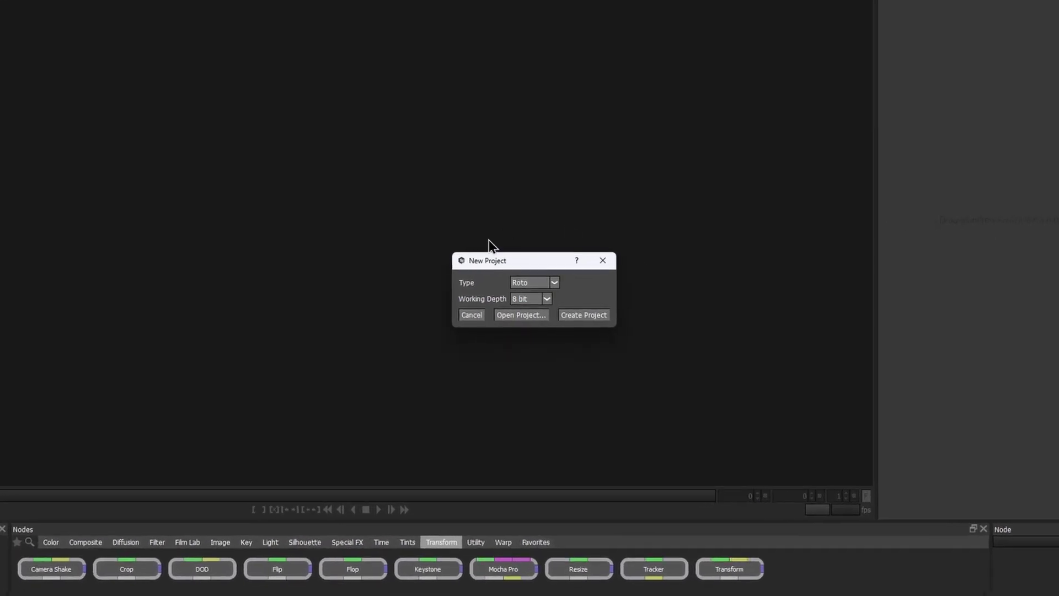
Step: Create a Primatte project and wire an office-image Source into Primatte's second input
click(544, 287)
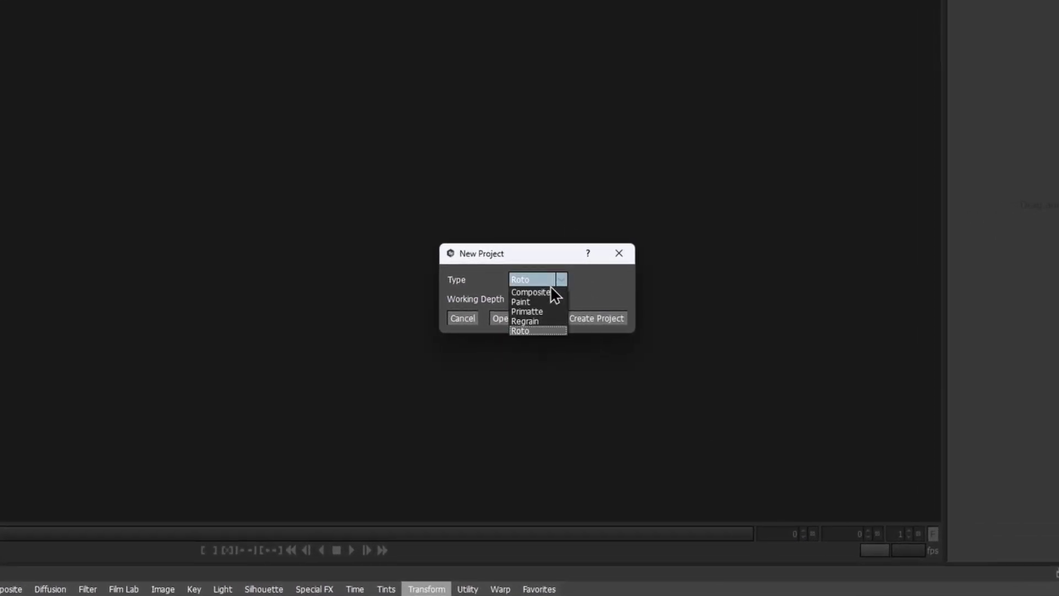
click(535, 309)
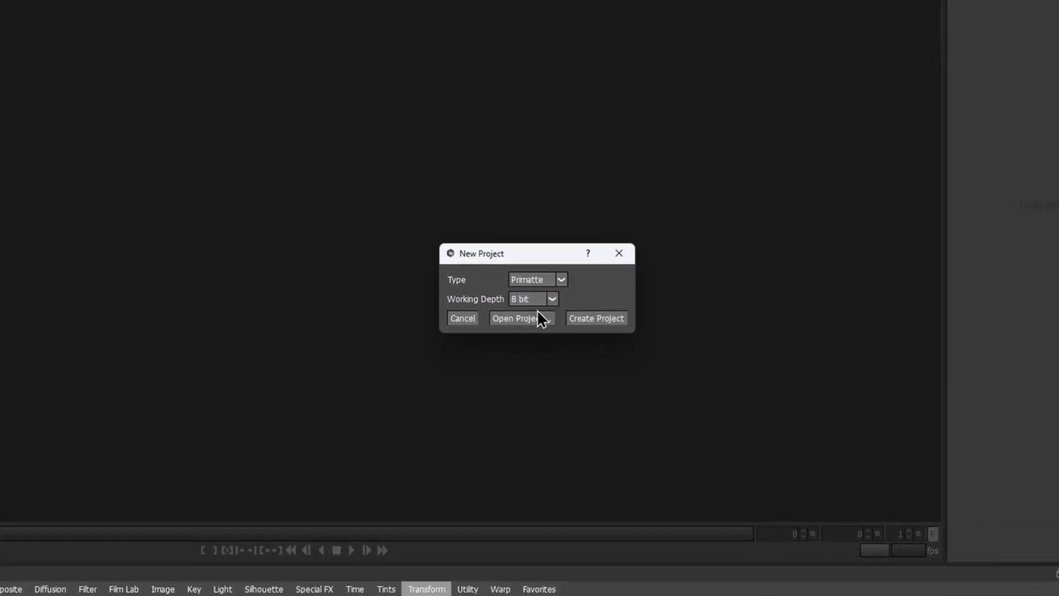
click(591, 317)
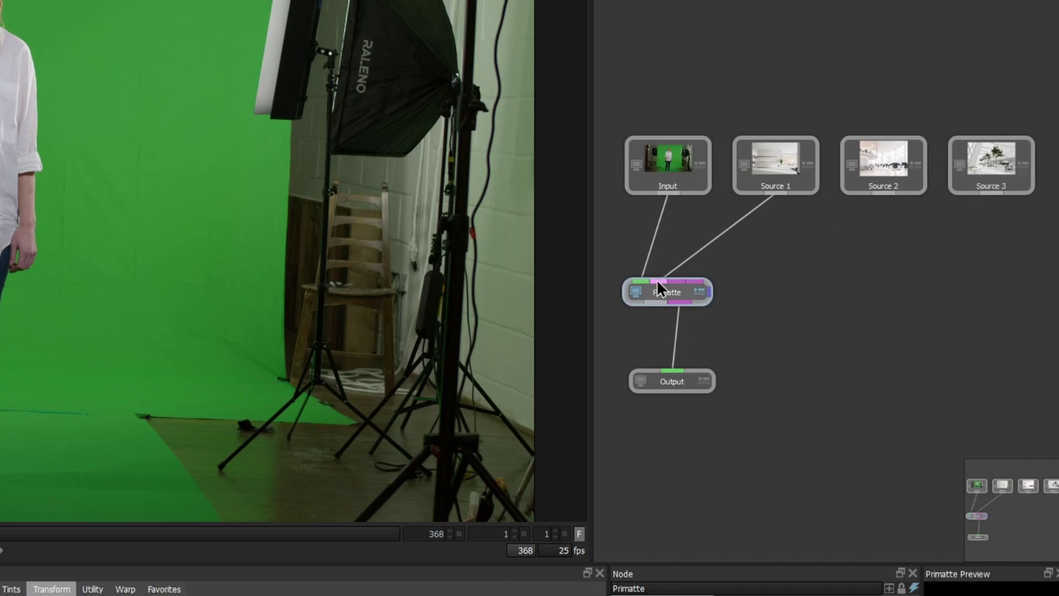
mouse_move(657, 279)
mouse_down()
mouse_move(946, 237)
mouse_move(1016, 238)
mouse_up()
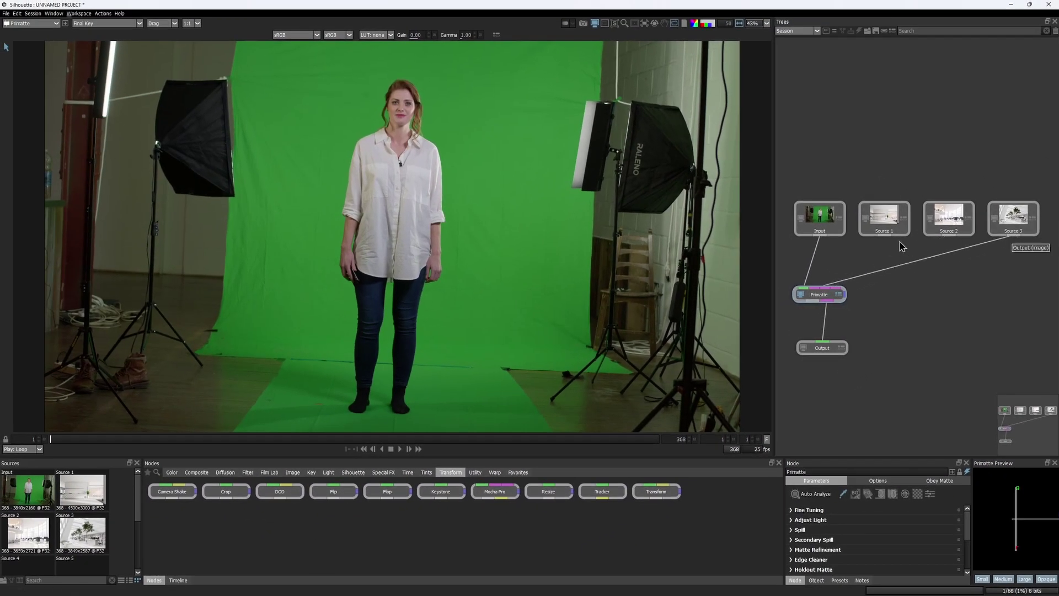
Step: Connect Source 1 to Primatte's background input
drag(884, 236, 818, 297)
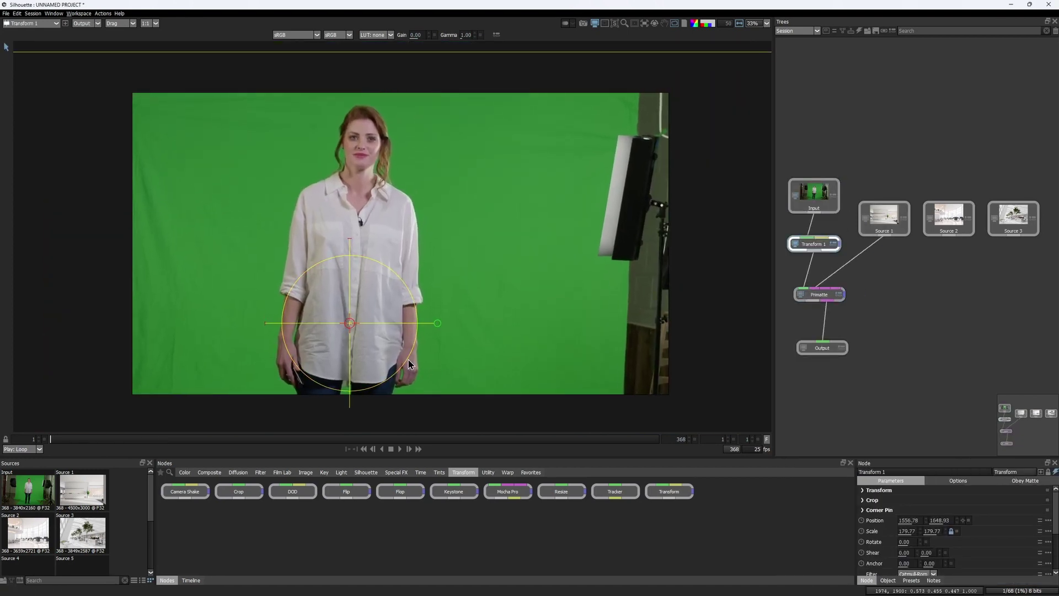
scroll(475, 240, up, 1)
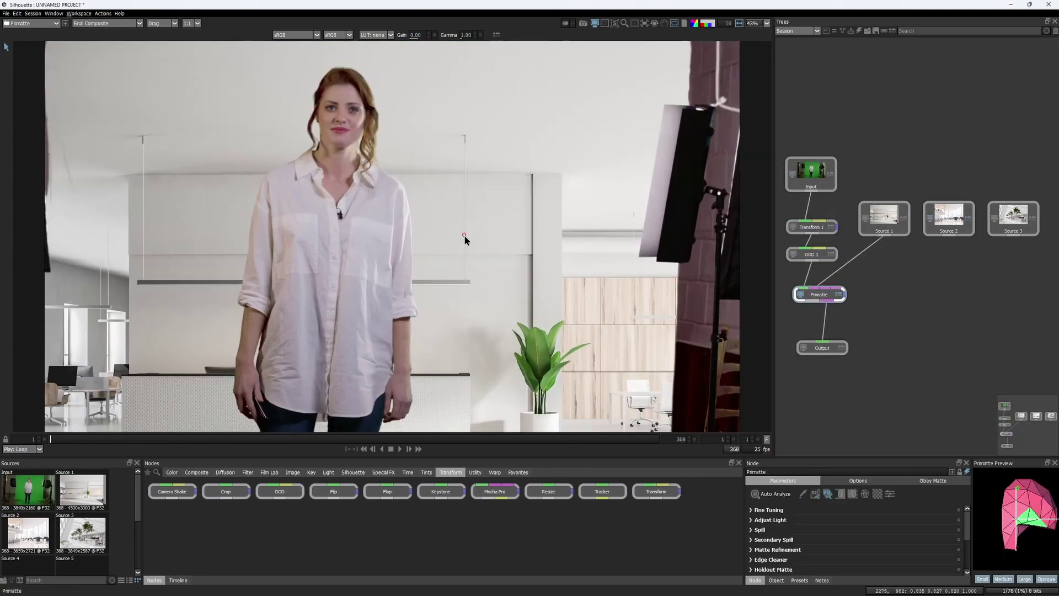
scroll(449, 186, down, 1)
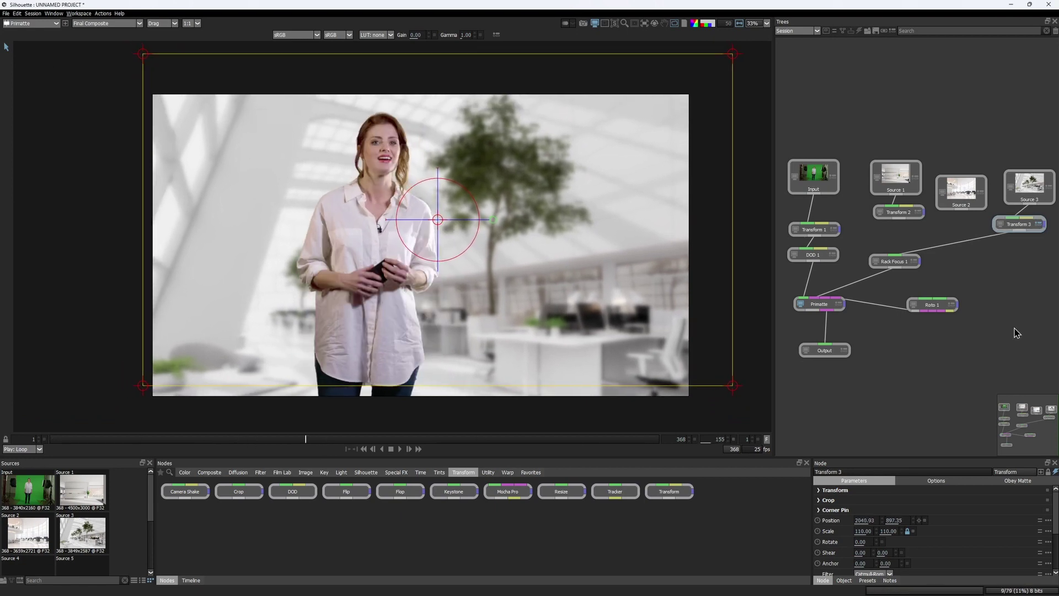
Step: Exit Silhouette, saving the project, and play the composite from about five seconds
click(1048, 5)
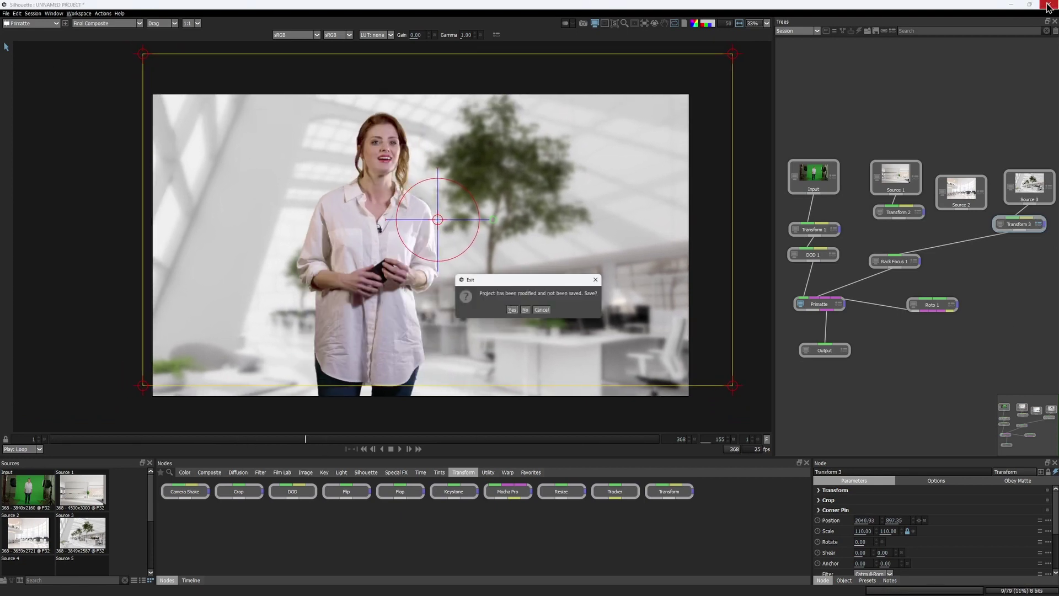
click(513, 313)
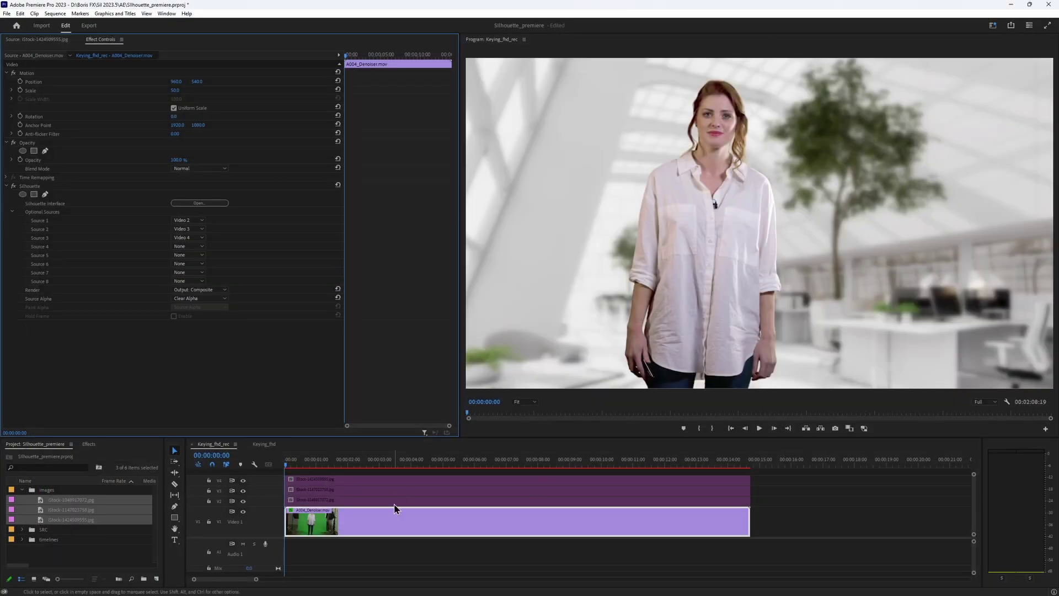
click(465, 465)
key(space)
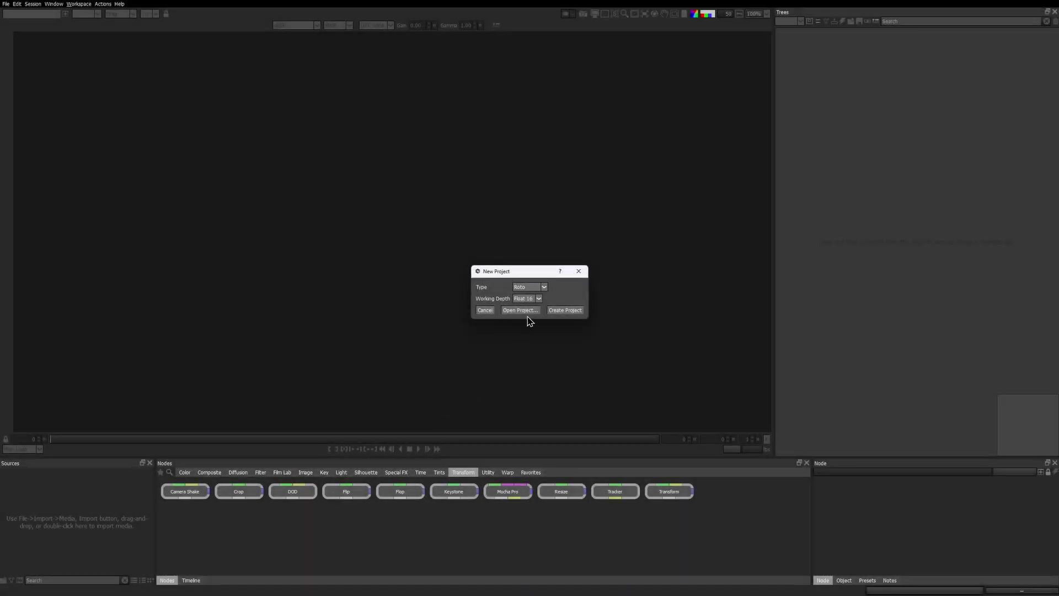
click(533, 286)
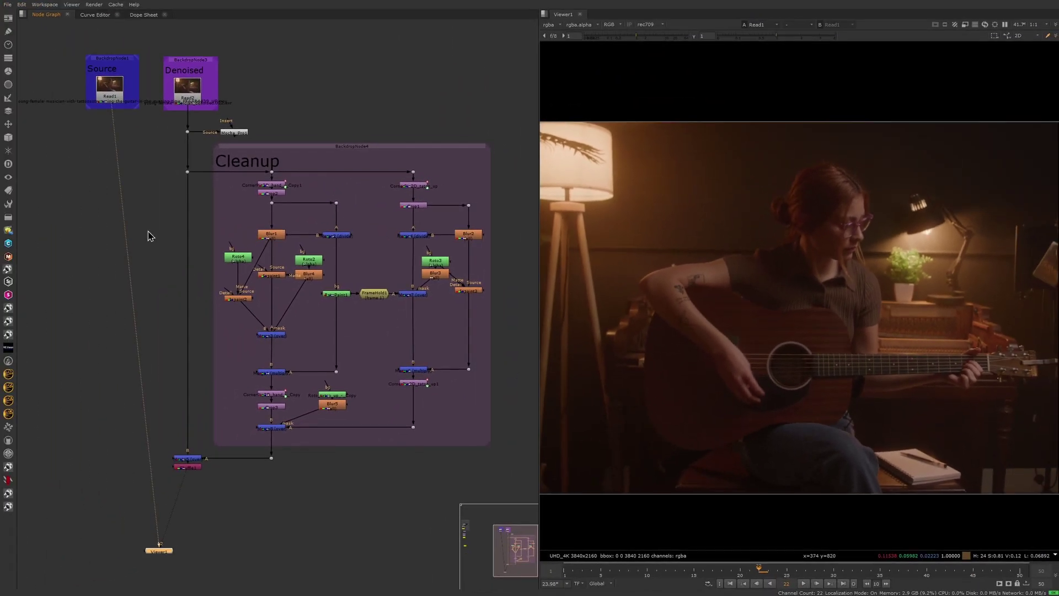
scroll(146, 229, up, 3)
scroll(231, 272, up, 2)
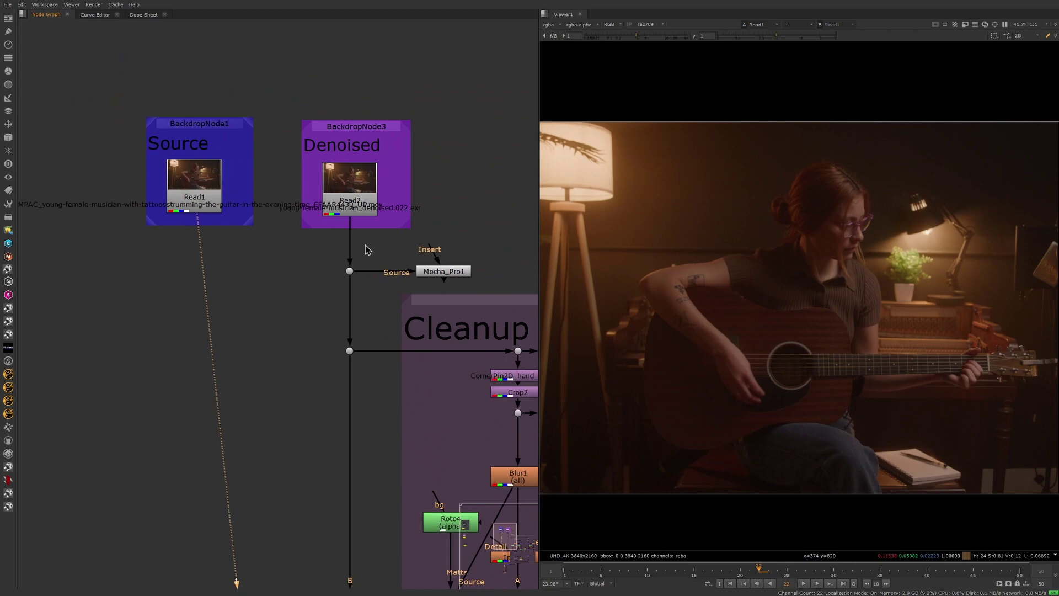
scroll(248, 308, down, 3)
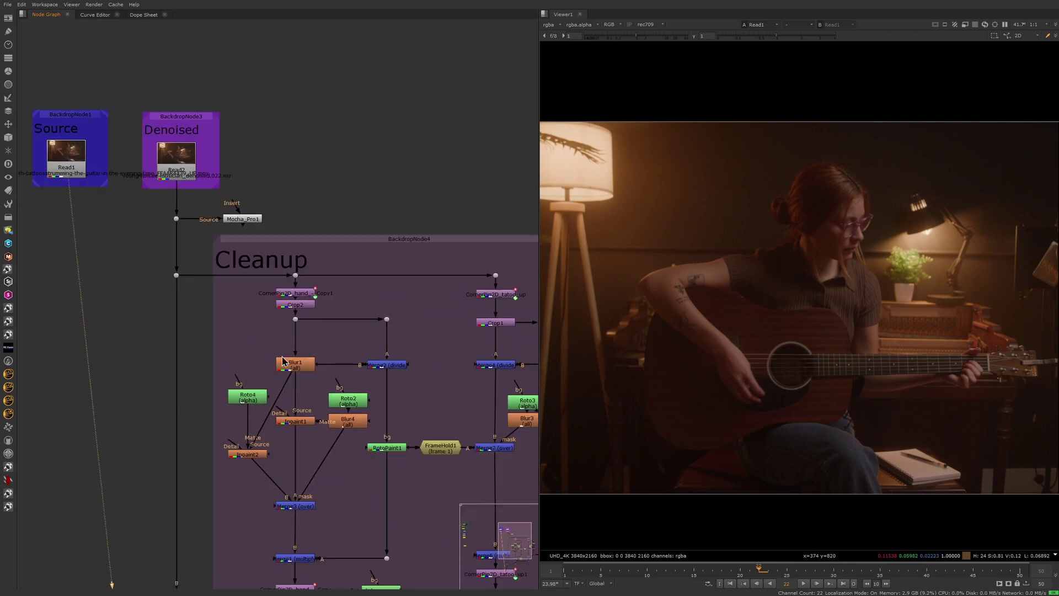
scroll(256, 327, down, 1)
scroll(248, 373, down, 2)
scroll(232, 430, down, 1)
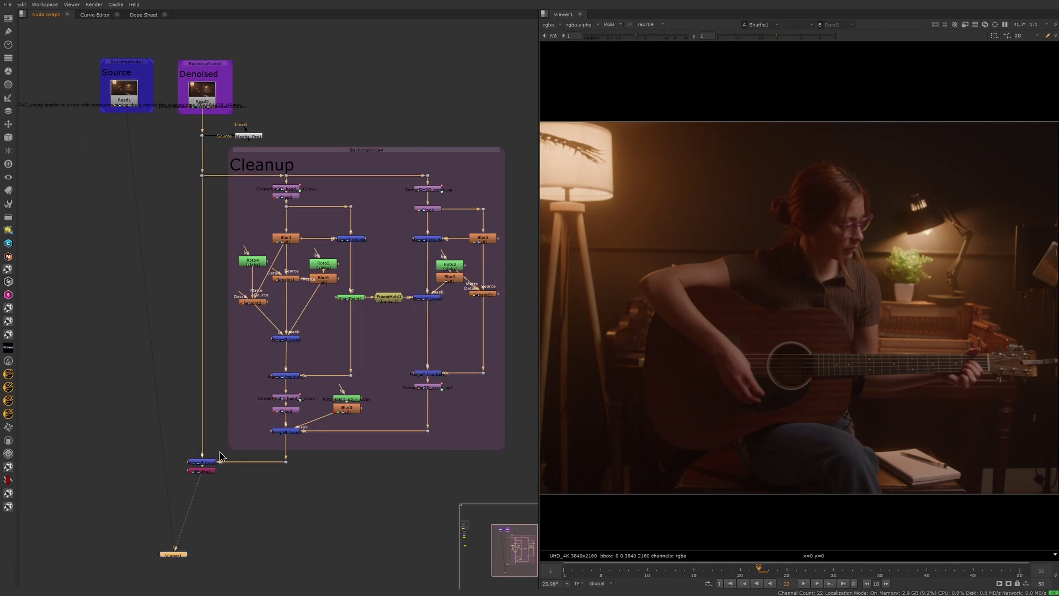
scroll(207, 485, up, 2)
scroll(276, 426, up, 1)
Step: Create a Silhouette node with Tab search and dismiss its Properties panel
key(Tab)
text(s)
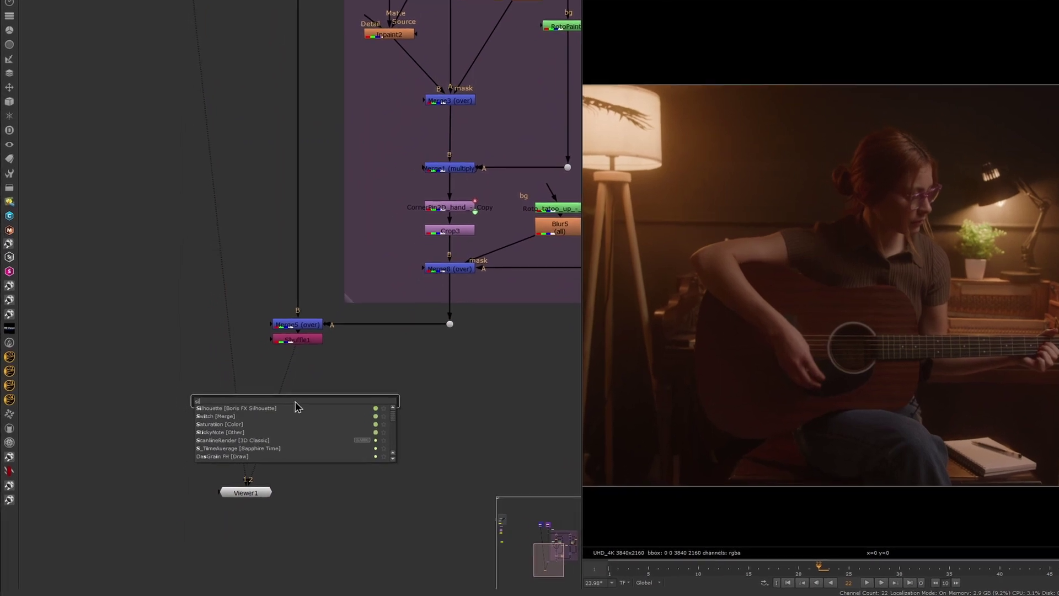
key(Return)
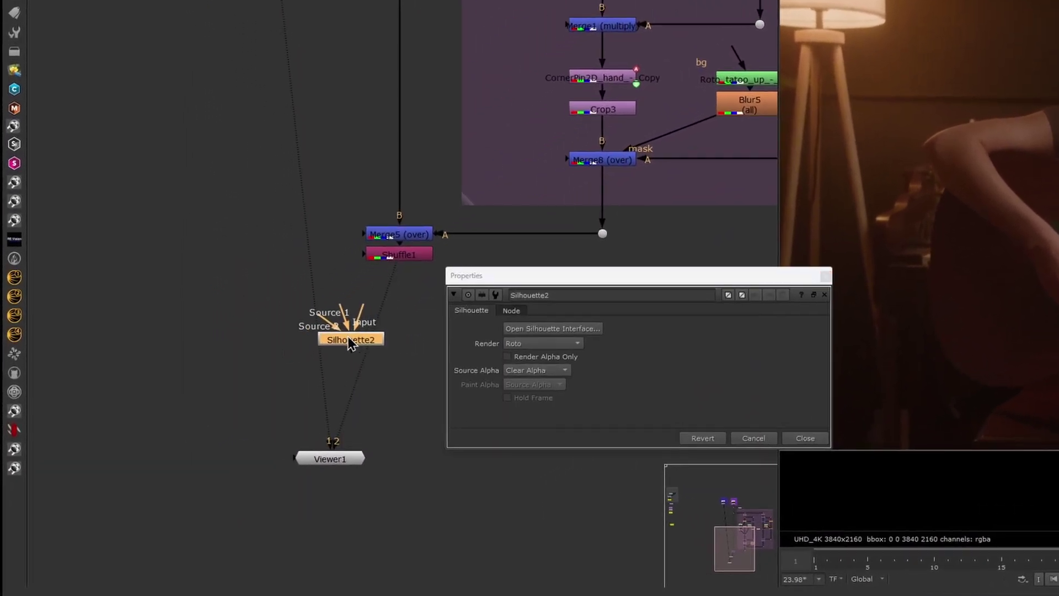
click(825, 275)
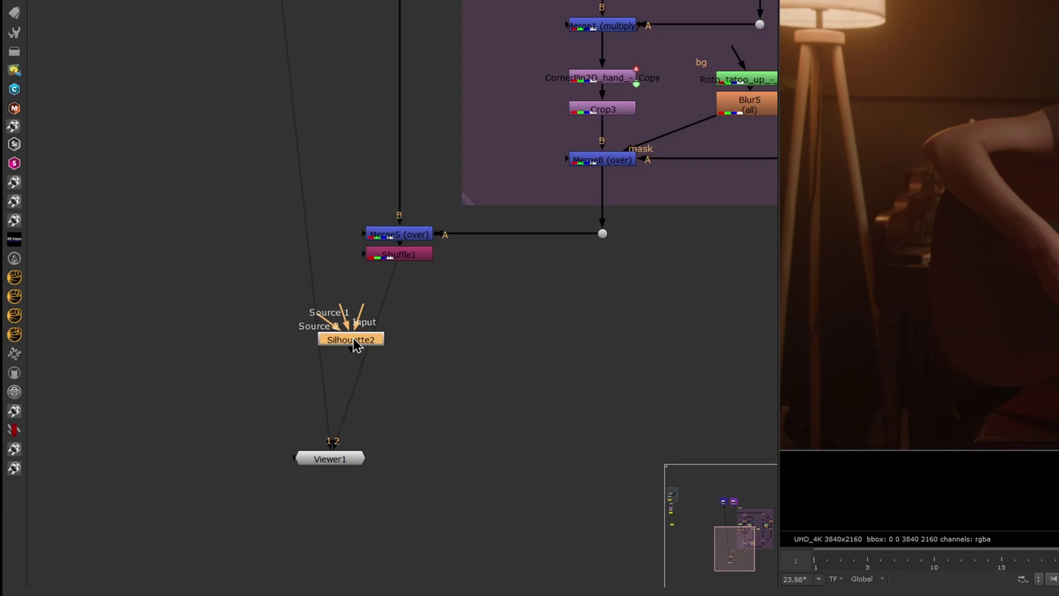
Step: Wire Silhouette2's input to Read1 via a Dot, and its Sources to Read2 and the cleanup branch
mouse_move(357, 329)
mouse_down()
mouse_move(297, 2)
mouse_move(149, 42)
mouse_up()
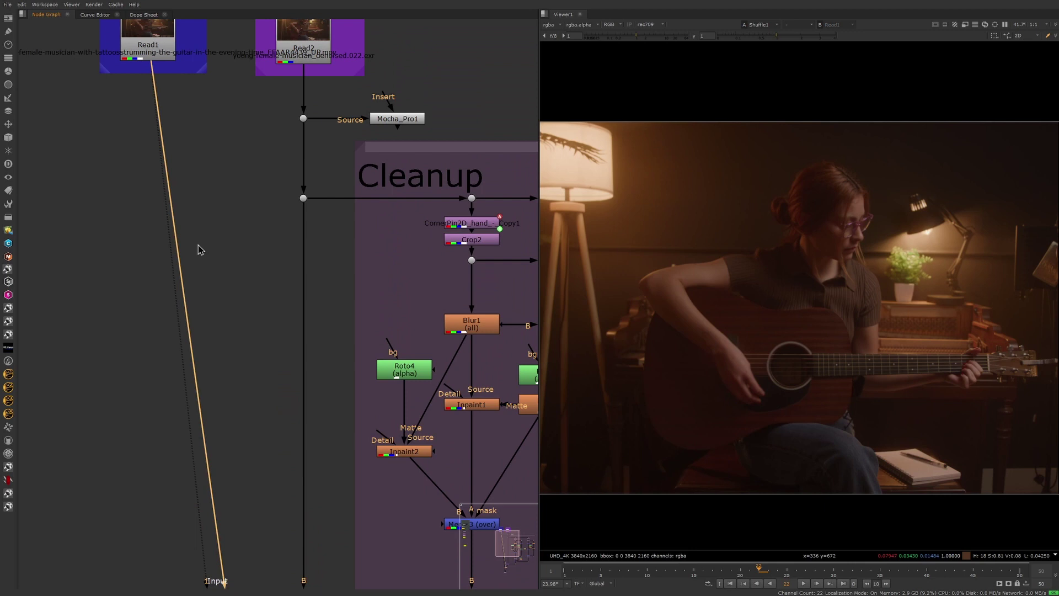
scroll(217, 452, down, 2)
mouse_move(227, 403)
mouse_down()
mouse_move(287, 242)
mouse_move(220, 460)
mouse_up()
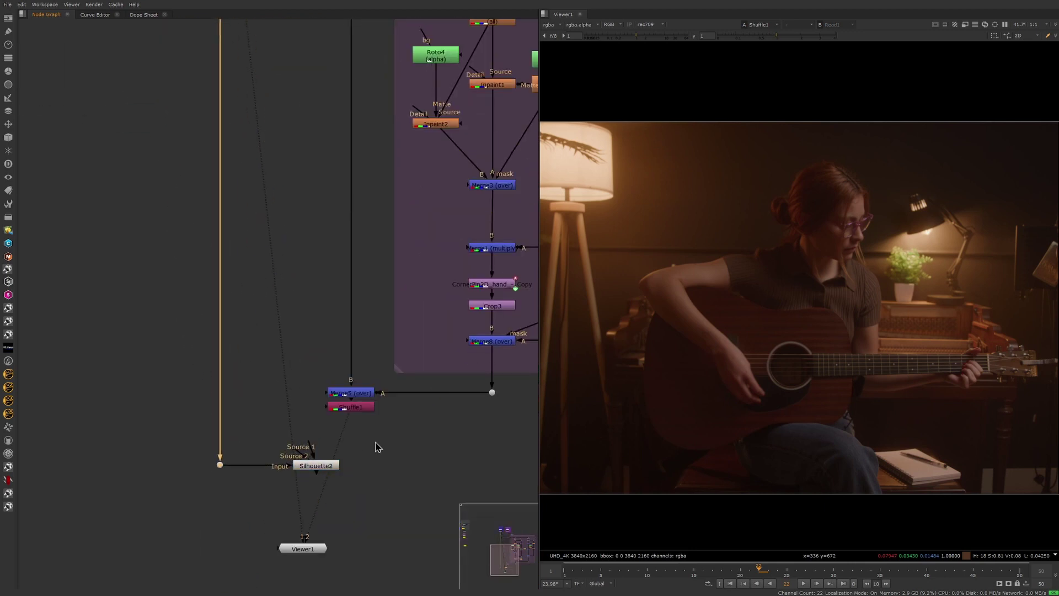
drag(305, 424, 350, 136)
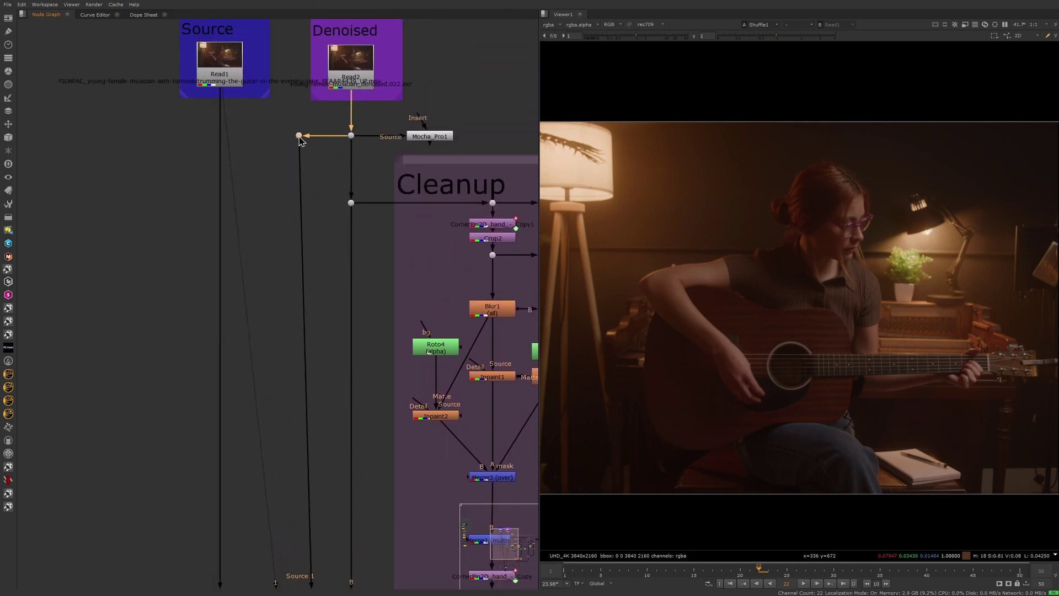
scroll(331, 364, down, 10)
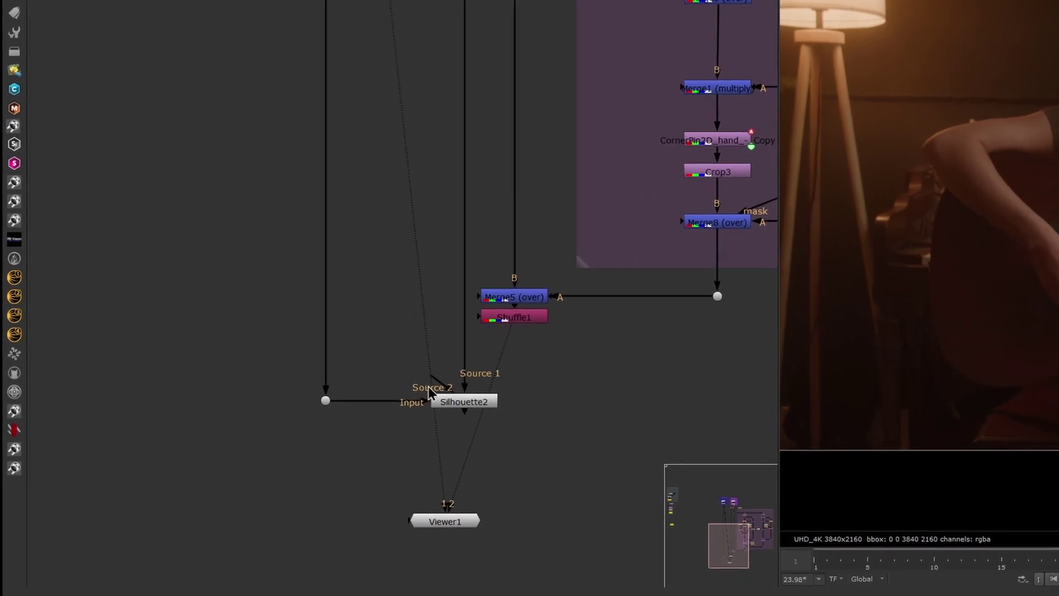
drag(463, 387, 493, 353)
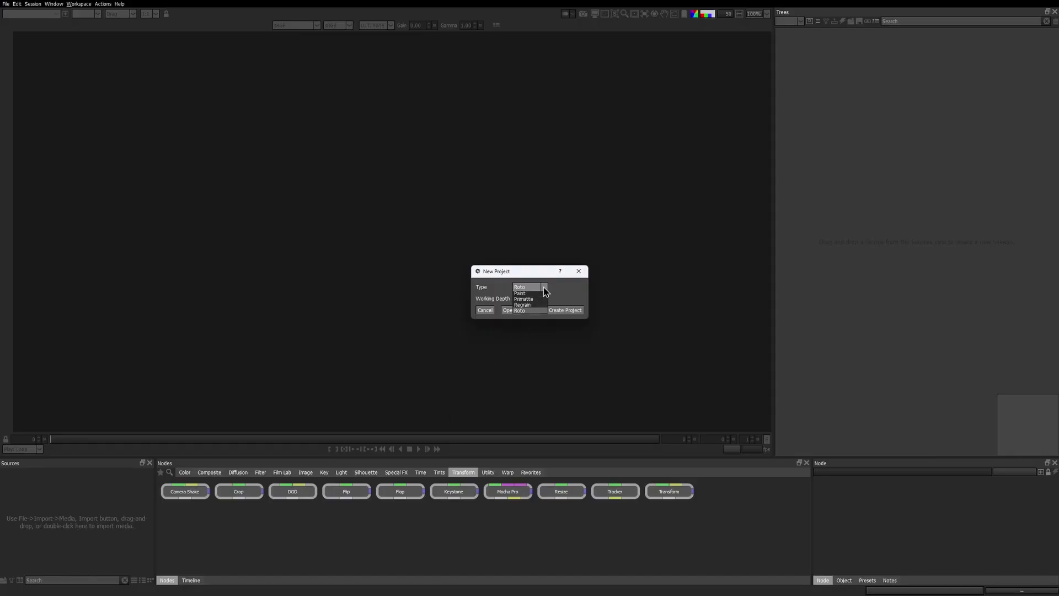
Step: Create a Regrain project and select its Input, Source 1 and Source 2 nodes
click(523, 307)
click(547, 281)
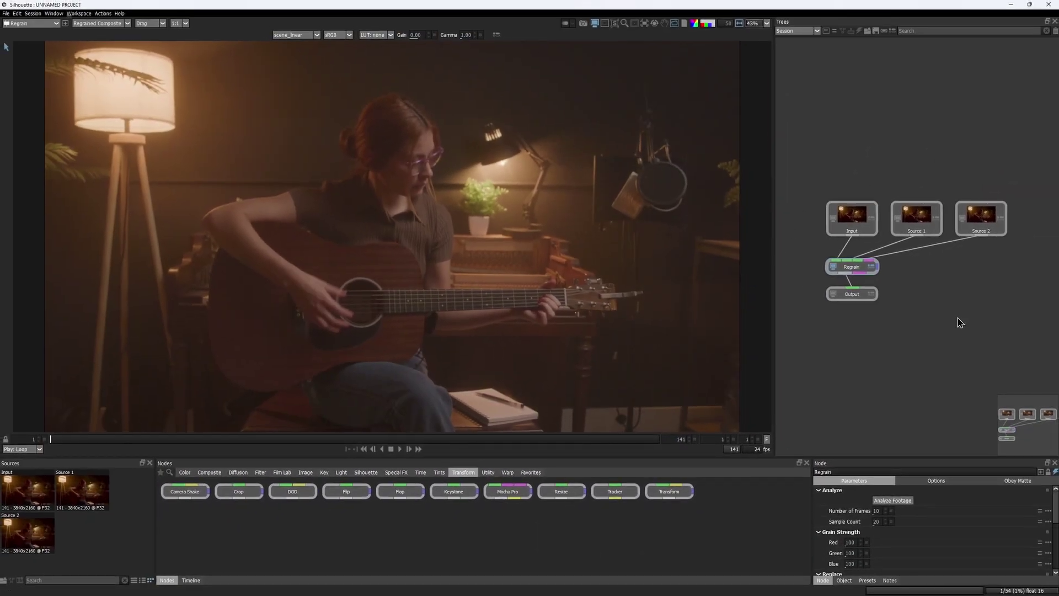
click(855, 220)
click(916, 218)
click(961, 222)
Step: Analyze the footage grain in the Regrain node and pan toward the upper background
click(850, 268)
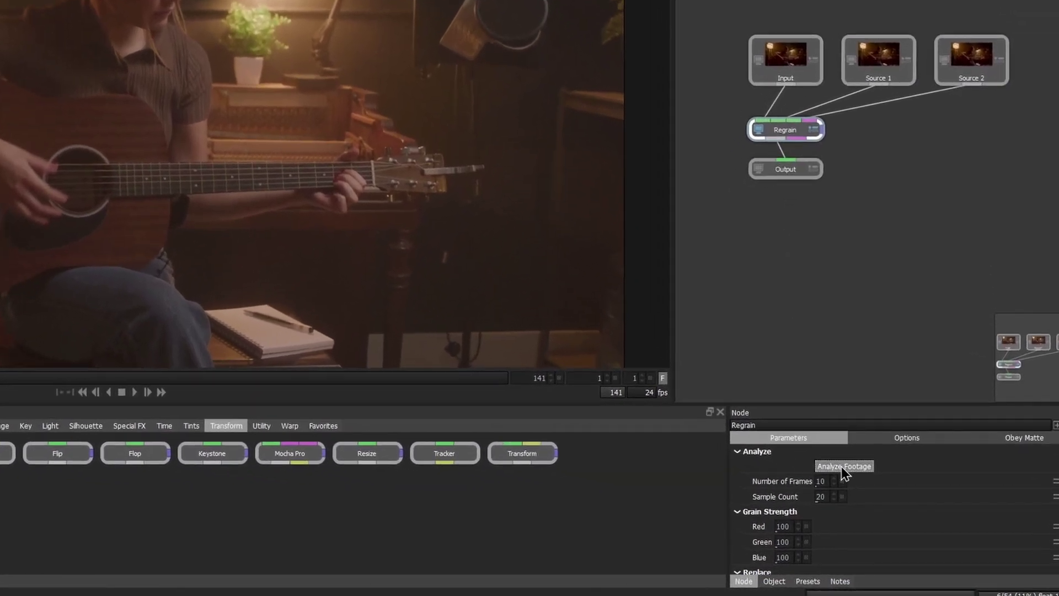
click(841, 465)
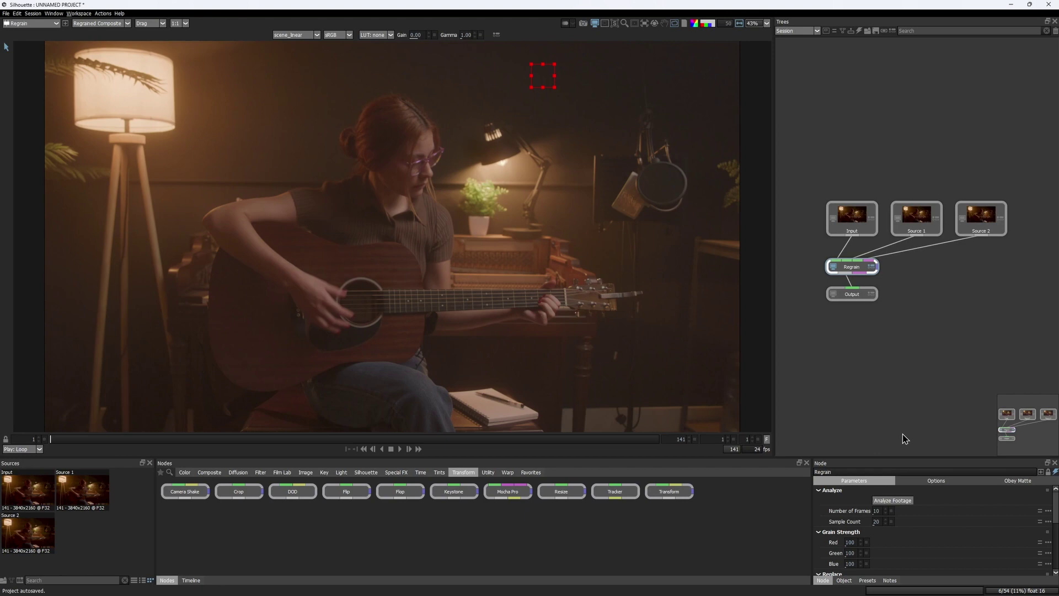
scroll(579, 83, up, 3)
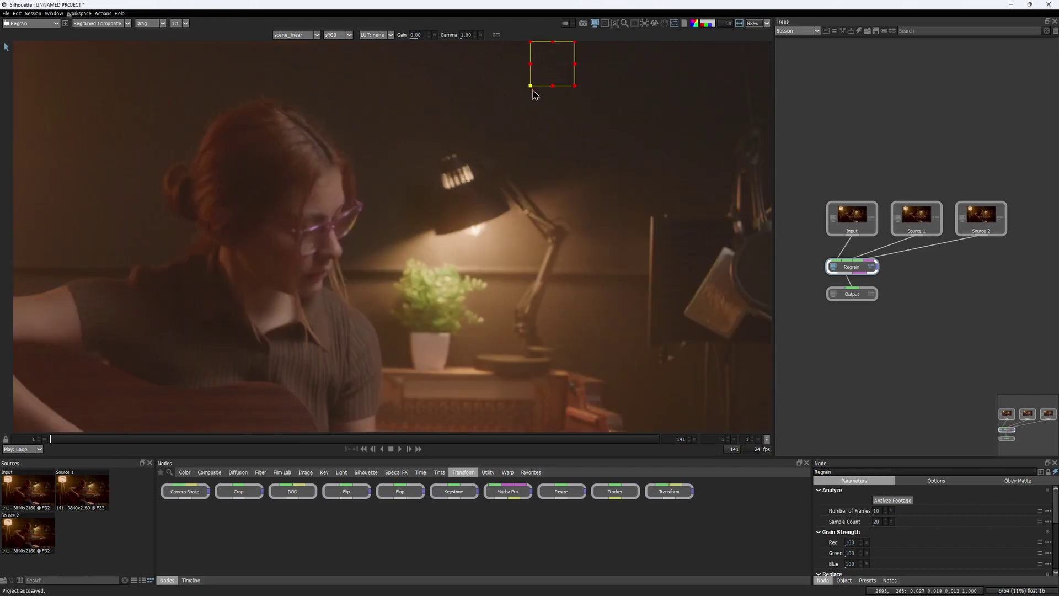
mouse_move(532, 90)
mouse_down()
mouse_move(516, 196)
mouse_move(629, 177)
mouse_up()
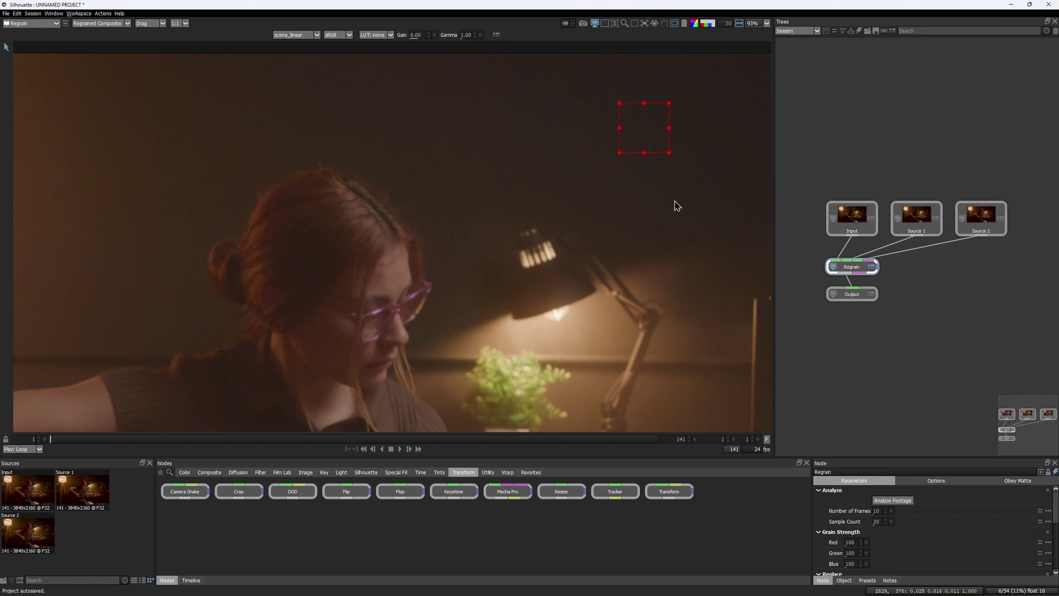
Step: Close Silhouette, saving, and view Silhouette2's tattoo-free result in Viewer1
click(1048, 4)
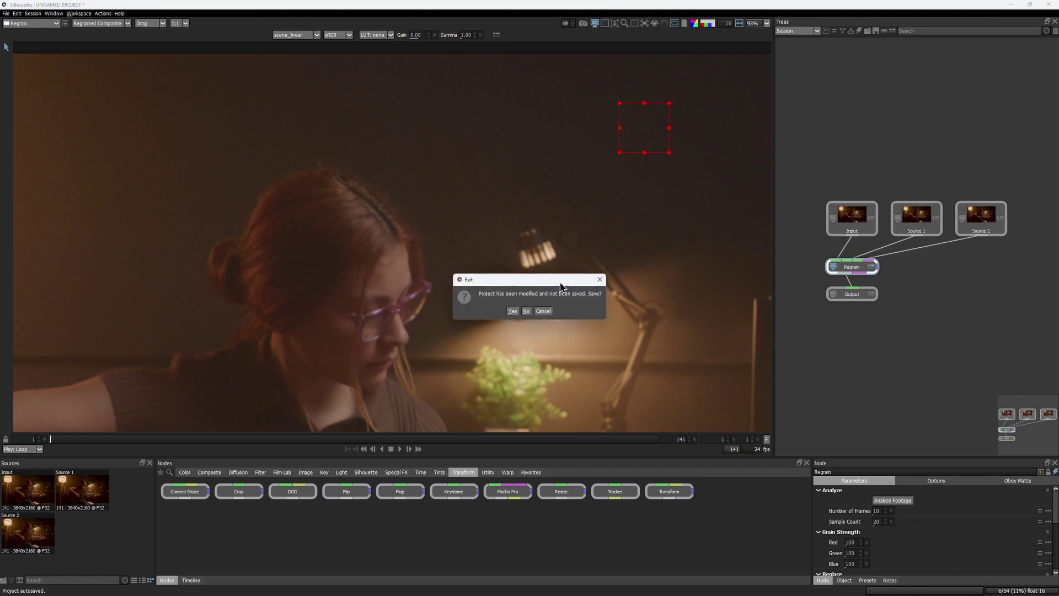
click(512, 312)
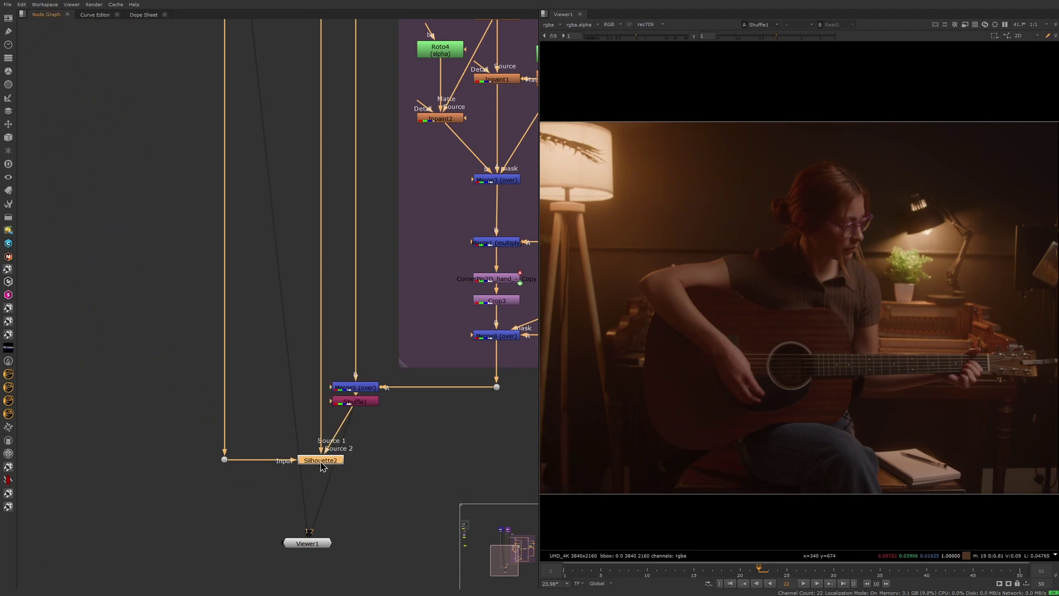
key(1)
scroll(720, 303, up, 4)
scroll(733, 379, up, 2)
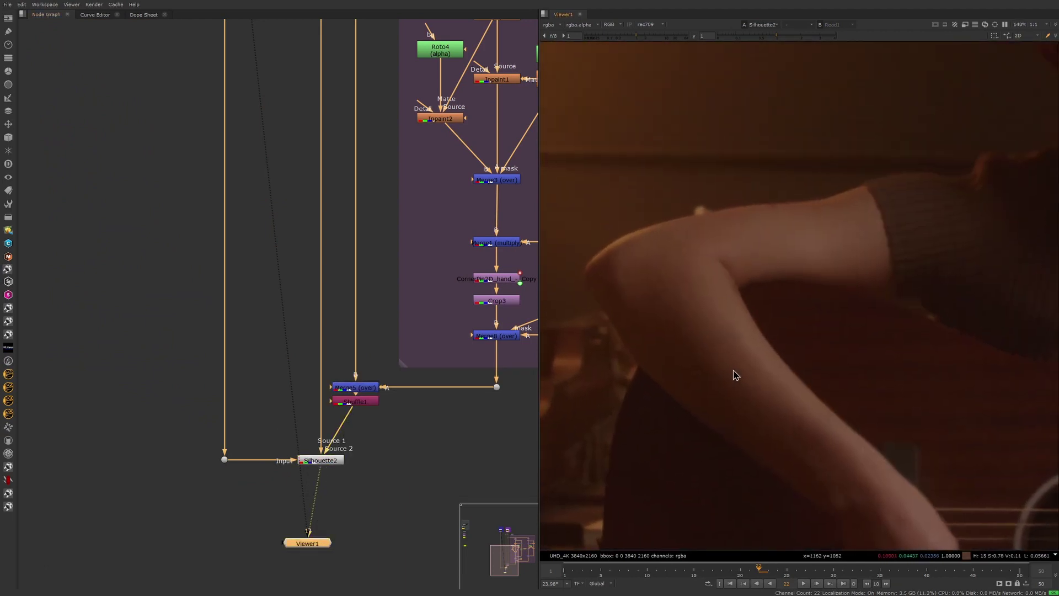
Step: Toggle the viewer between Silhouette2 and the original tattooed Read1 footage
key(2)
key(1)
key(2)
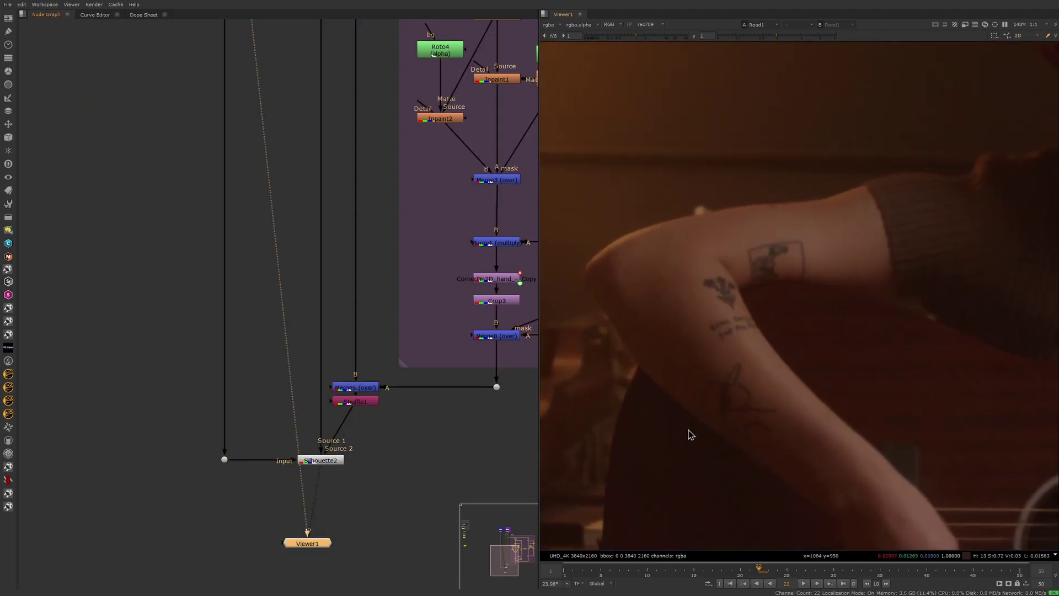
key(1)
key(2)
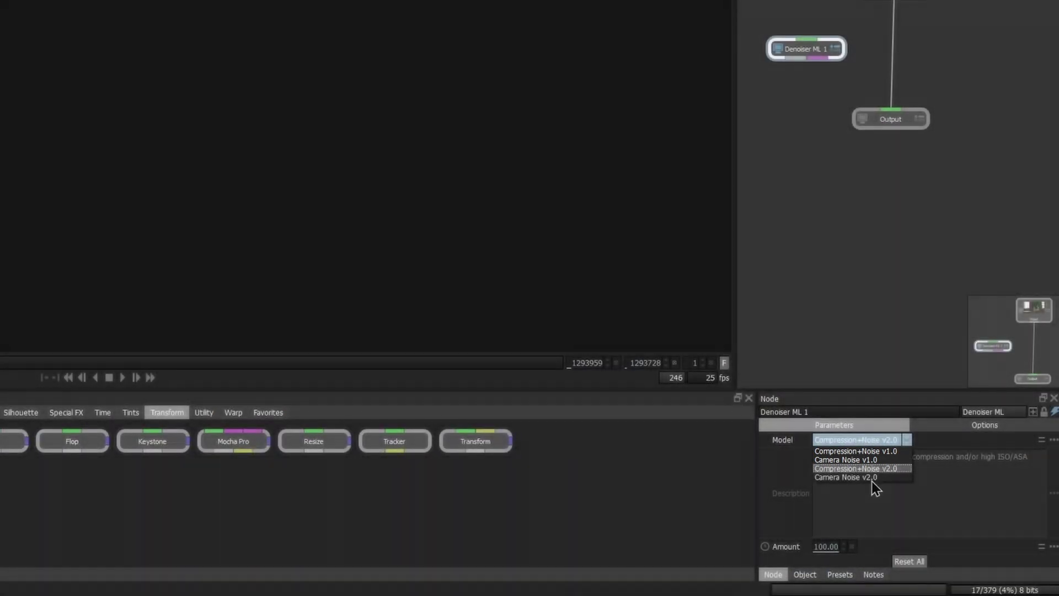
Step: Set Denoiser ML to Camera Noise v2.0 and wire it to Input, testing Compression+Noise v2.0 briefly
click(871, 486)
drag(888, 229, 947, 196)
scroll(377, 182, up, 1)
scroll(466, 235, up, 1)
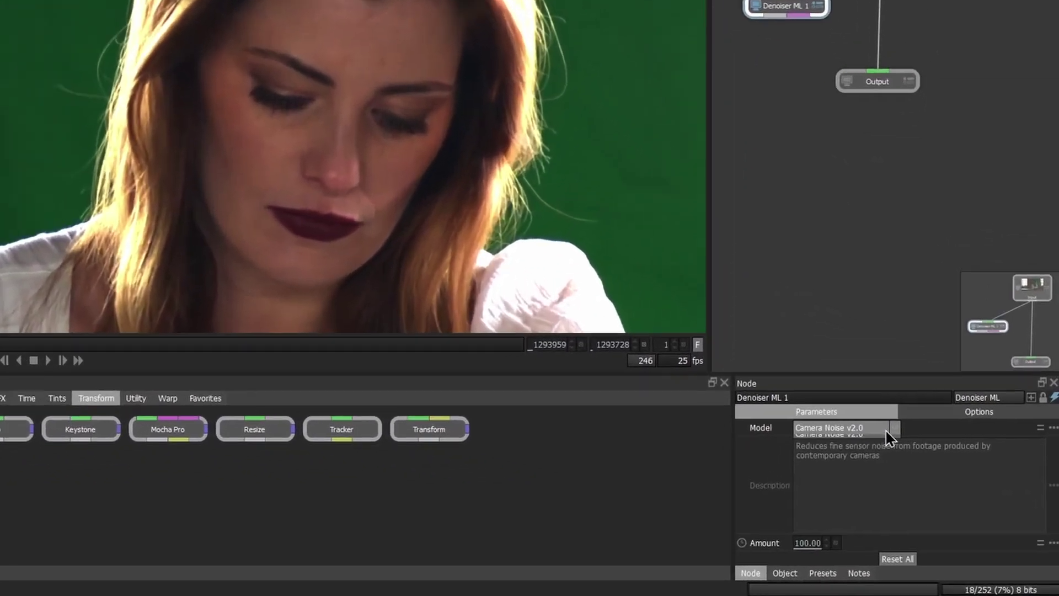
click(952, 490)
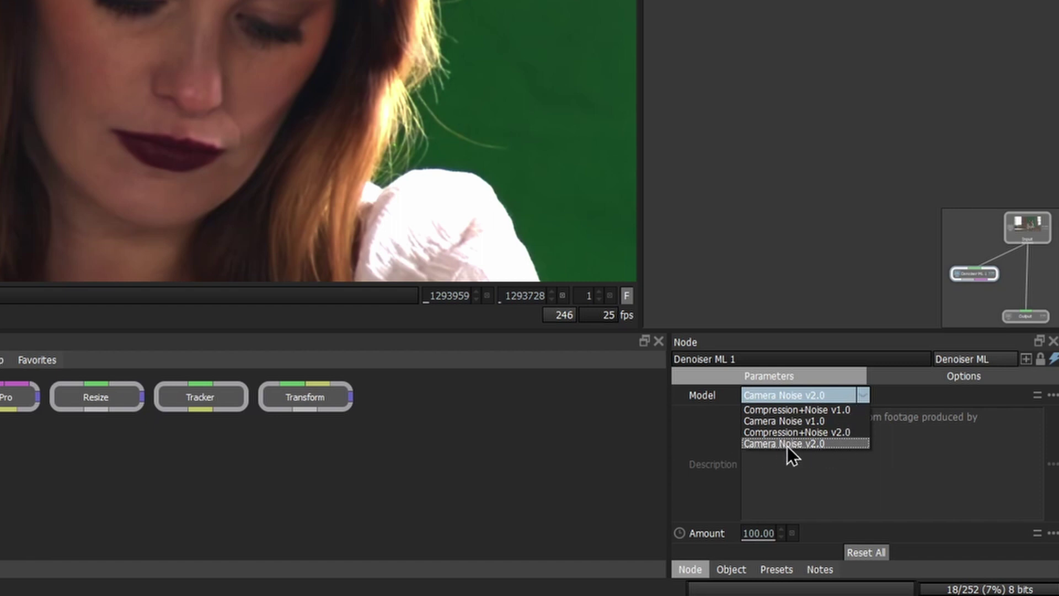
click(844, 432)
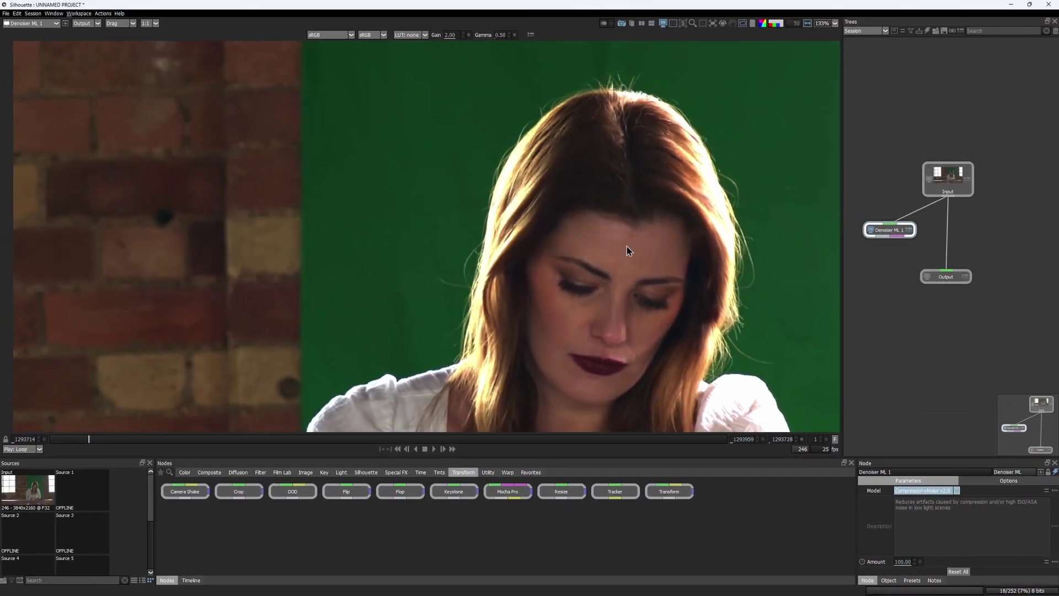
scroll(627, 245, down, 1)
scroll(579, 257, down, 1)
scroll(530, 265, down, 1)
scroll(453, 281, down, 1)
scroll(453, 282, up, 1)
scroll(538, 289, up, 1)
scroll(674, 314, up, 2)
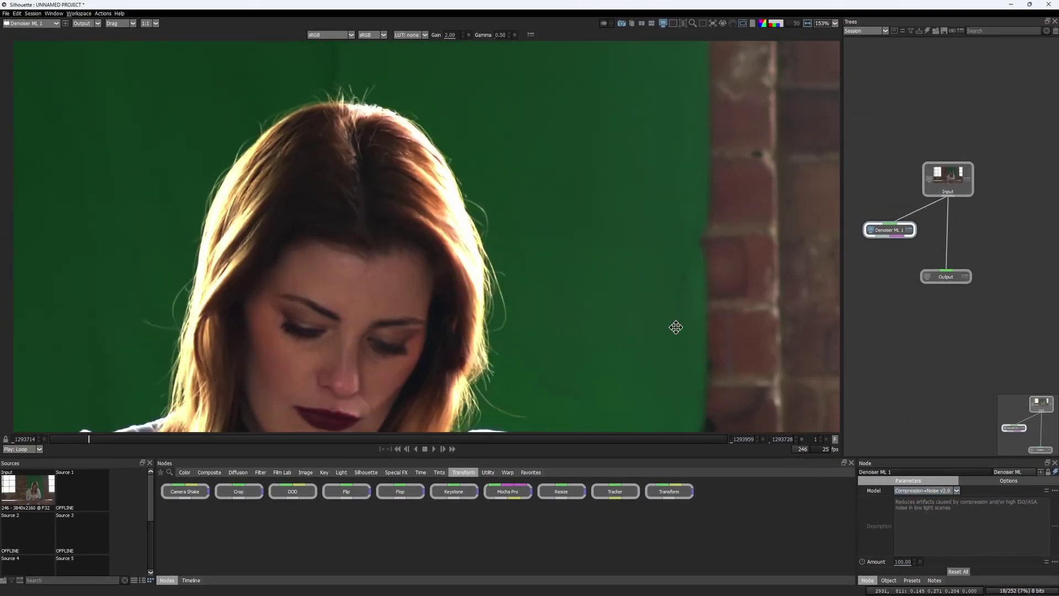
scroll(668, 281, up, 1)
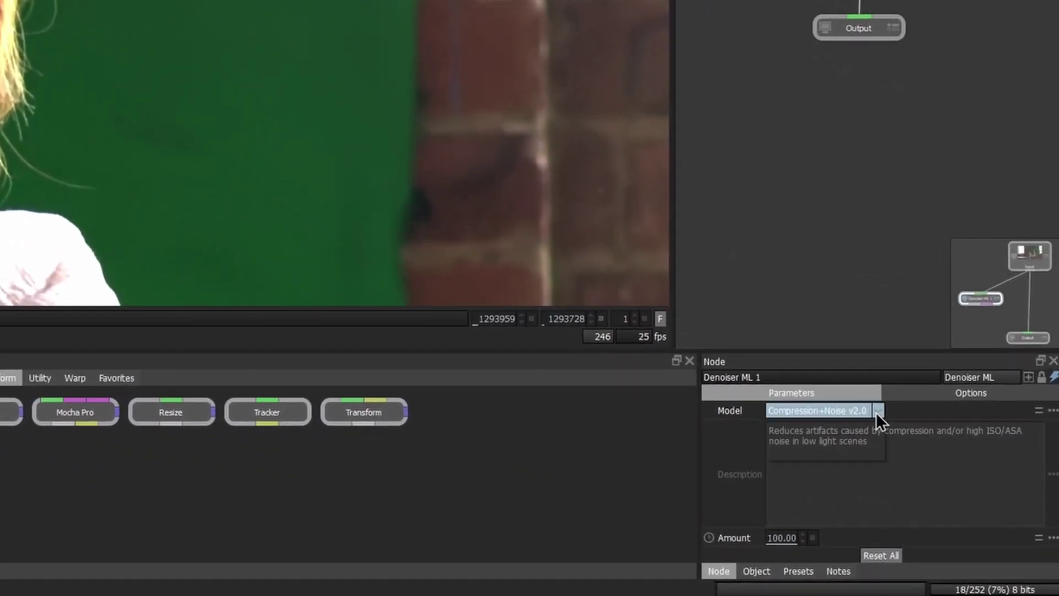
click(955, 490)
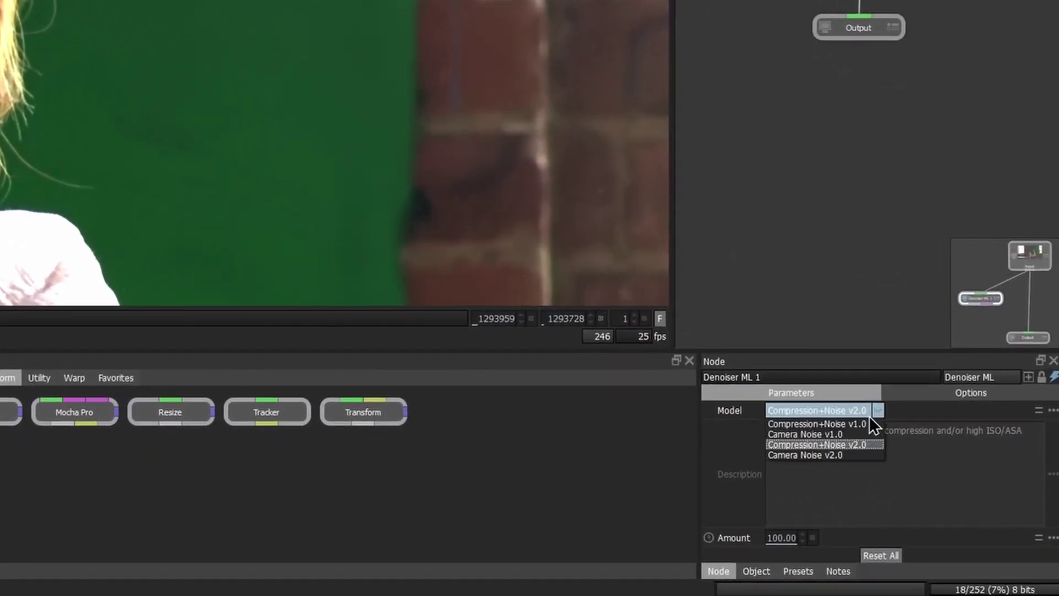
click(808, 455)
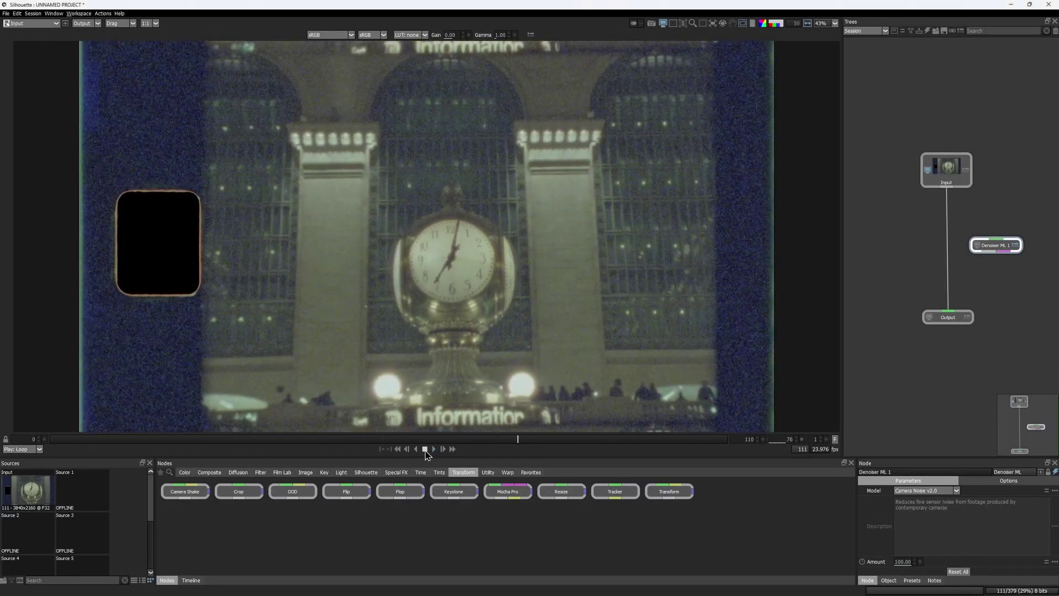
Step: Move to an earlier frame, set Denoiser ML to Compression+Noise v2.0, and feed it the clock footage
click(237, 438)
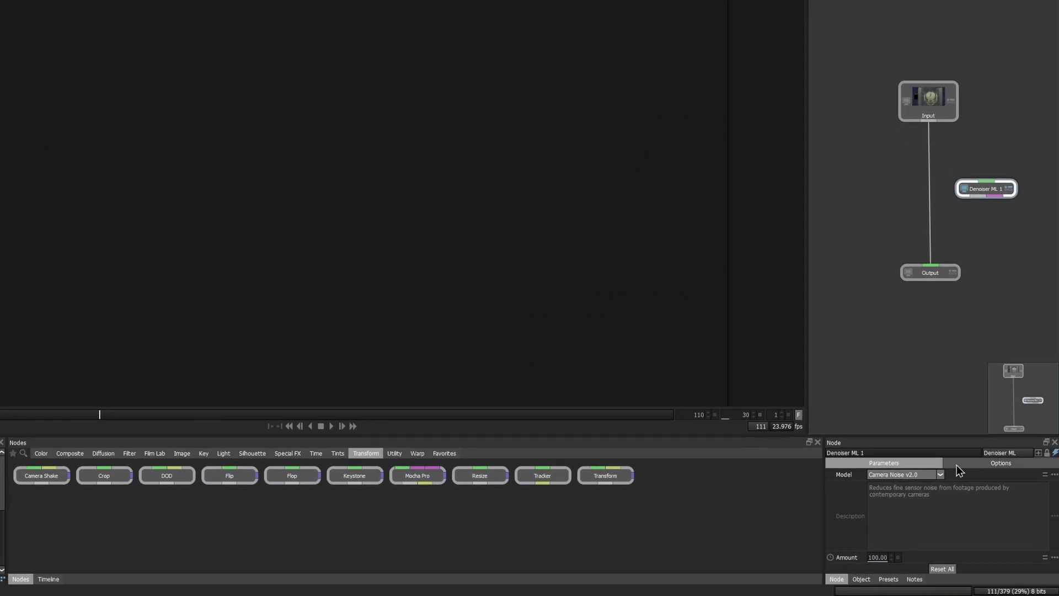
click(940, 474)
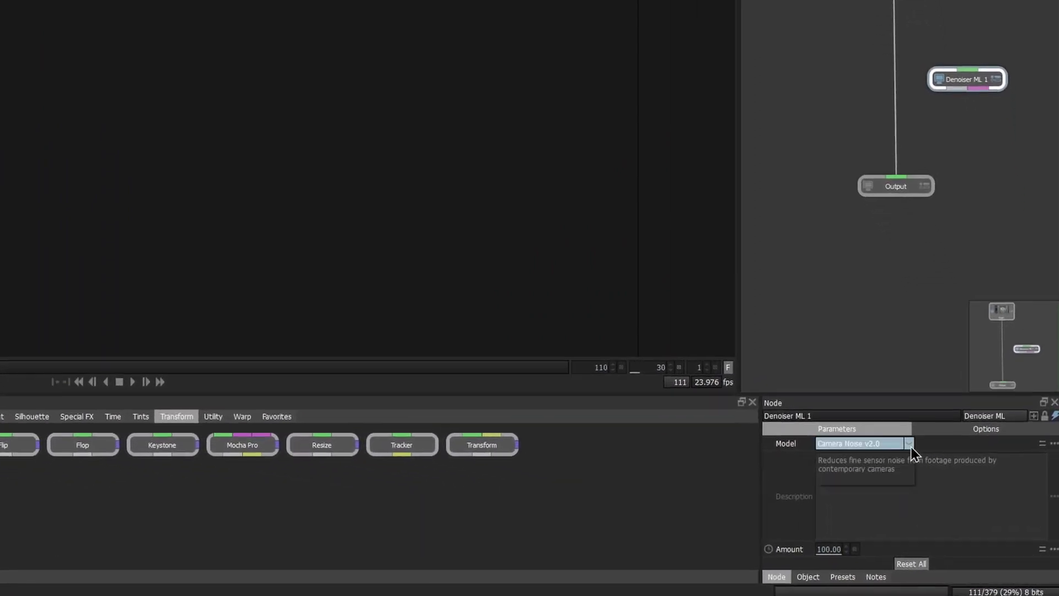
click(845, 444)
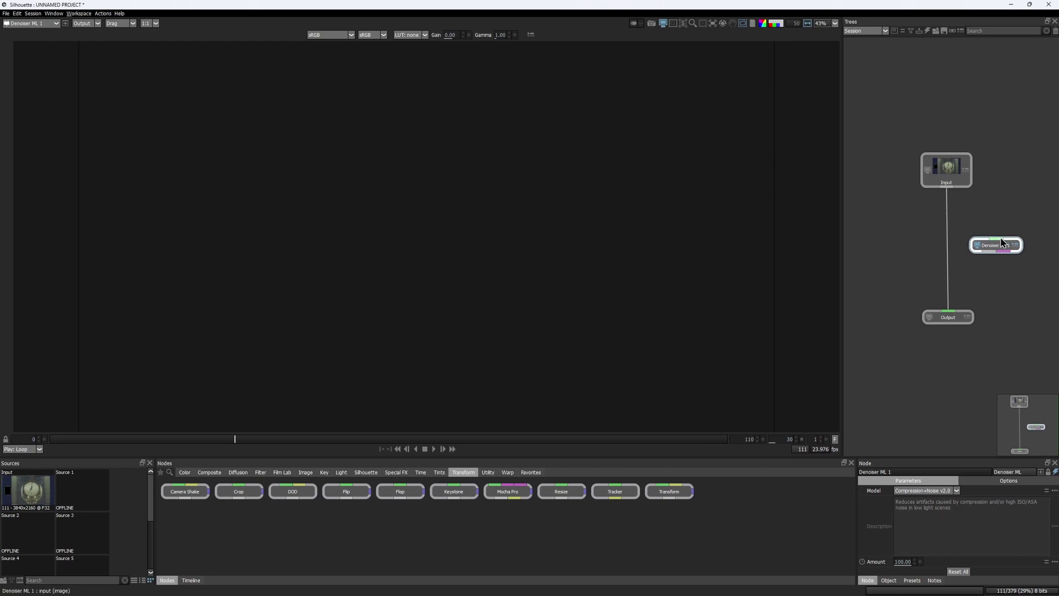
drag(945, 193, 947, 191)
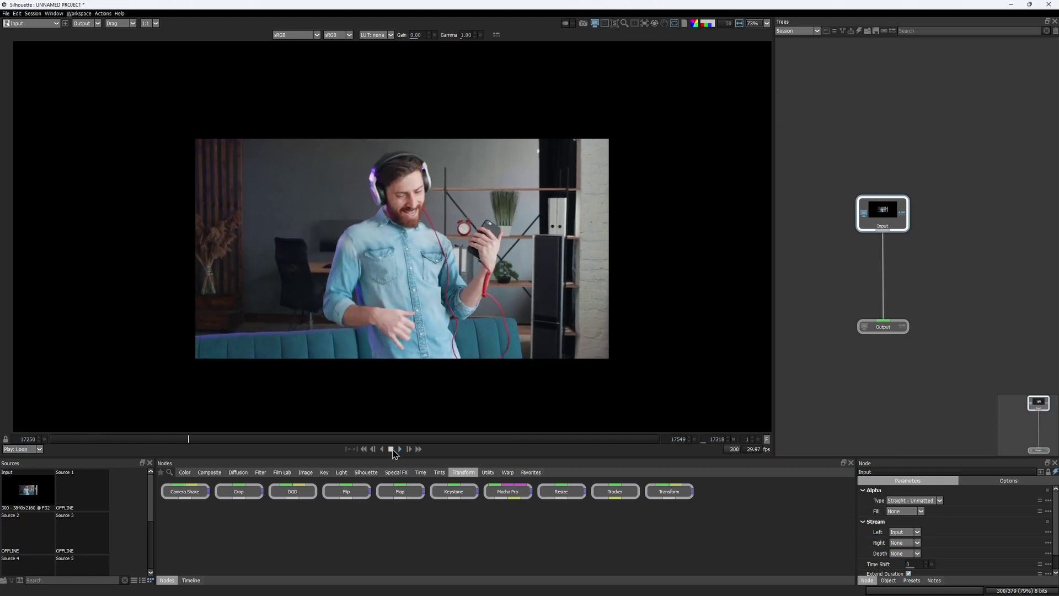
Step: Add an UpRes ML node, then wipe-compare its result against the original Input clip
key(Tab)
text(upre)
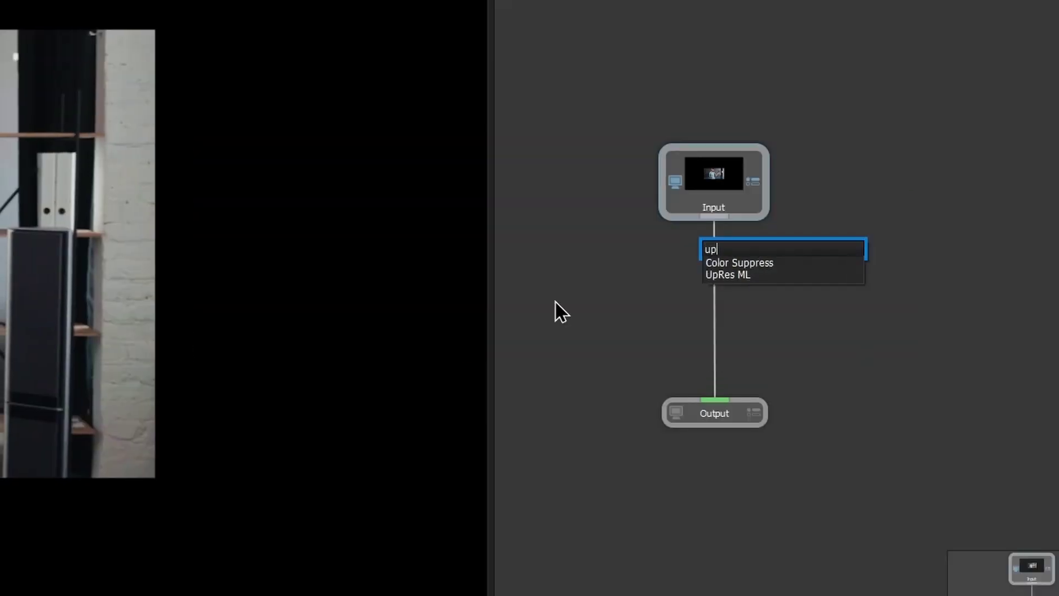
key(Down)
key(Return)
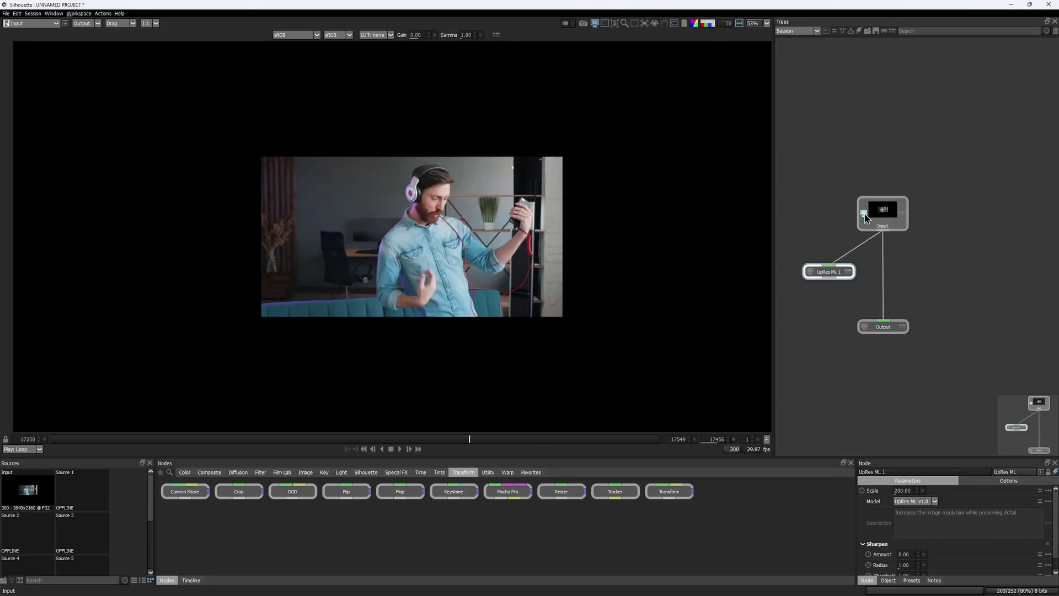
click(811, 277)
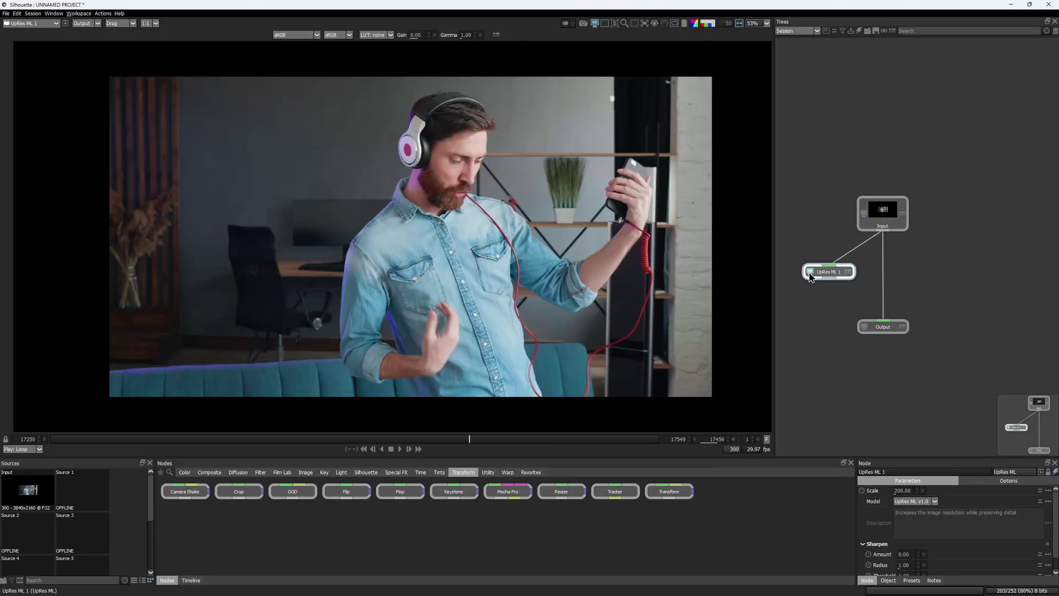
click(865, 215)
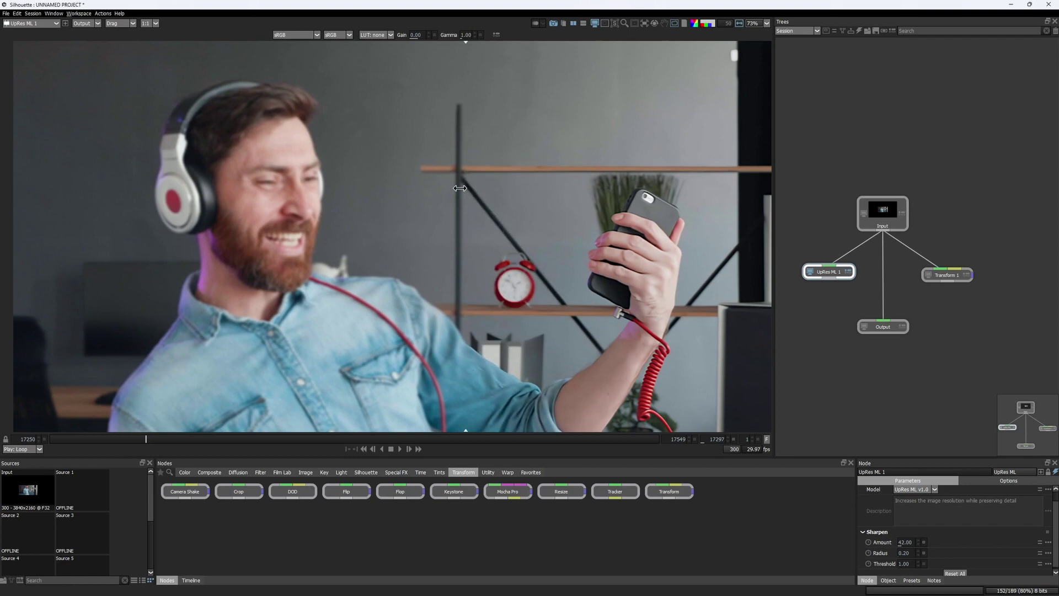
drag(459, 188, 124, 183)
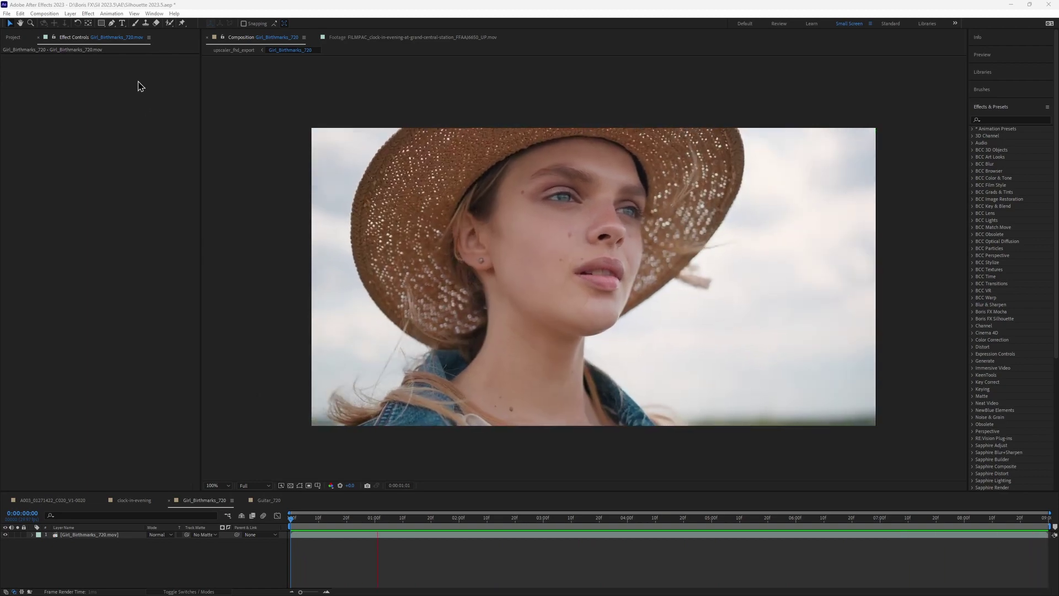
Step: Set the Girl_Birthmarks_720 composition width to 3840 px
click(43, 13)
click(59, 31)
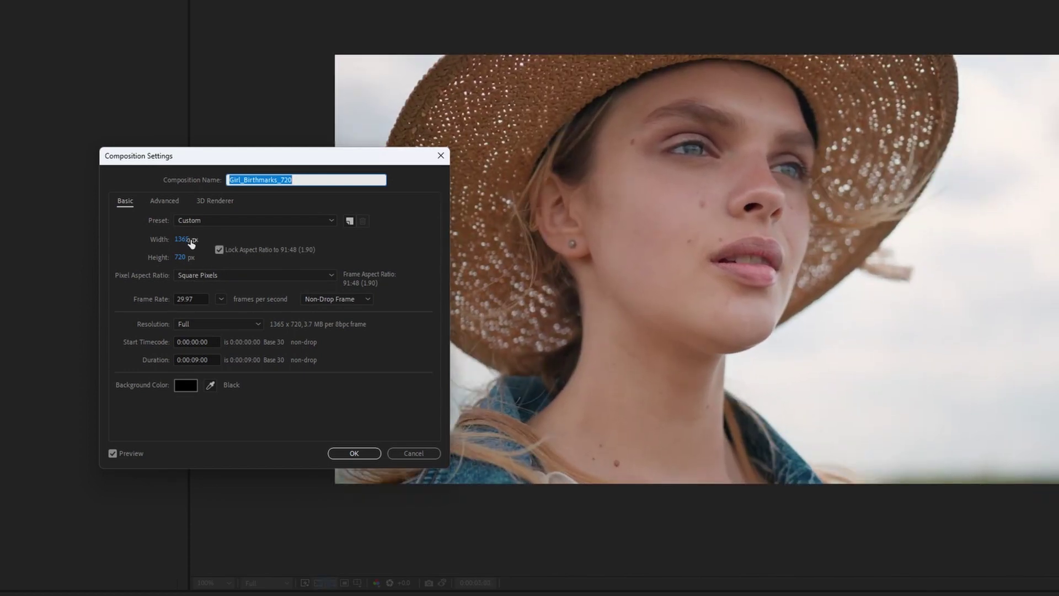
click(183, 240)
text(1920)
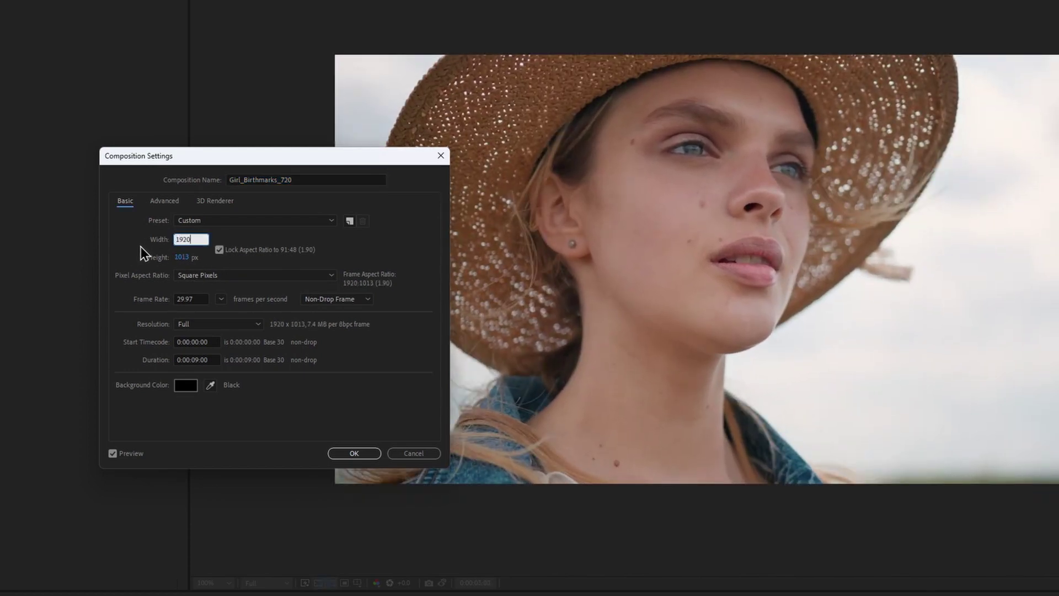
text(3840)
click(354, 453)
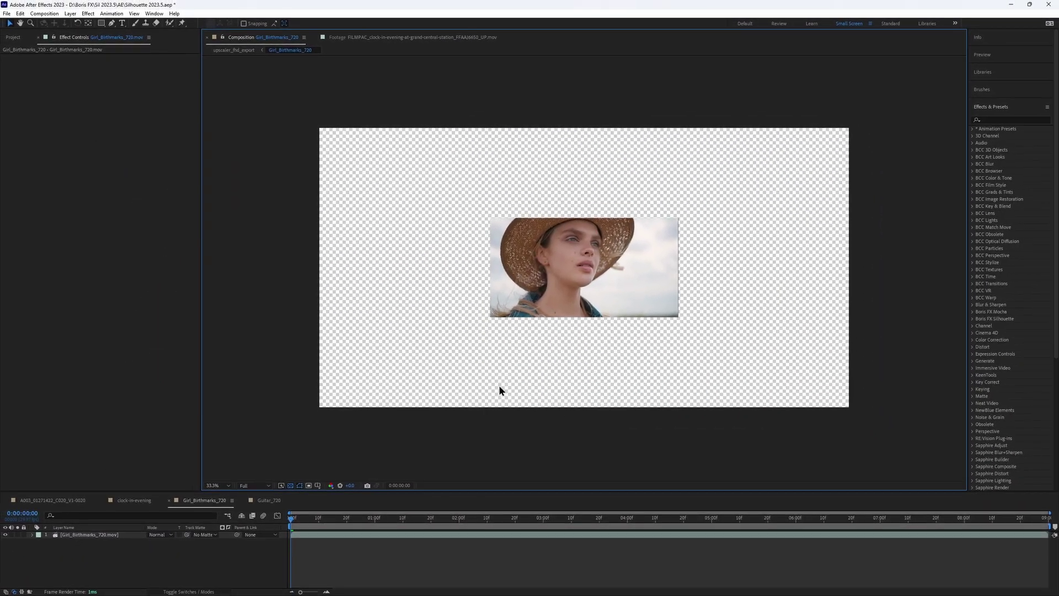
Step: Scale the footage up and undo it, then search effects for Silhouette without applying it
drag(166, 541, 862, 506)
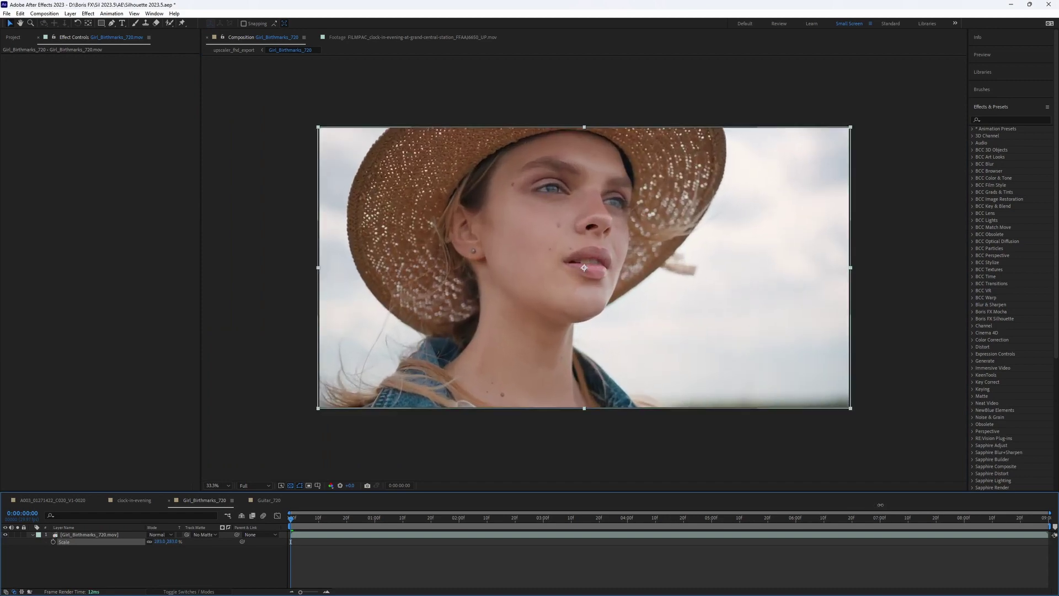
key(ctrl+z)
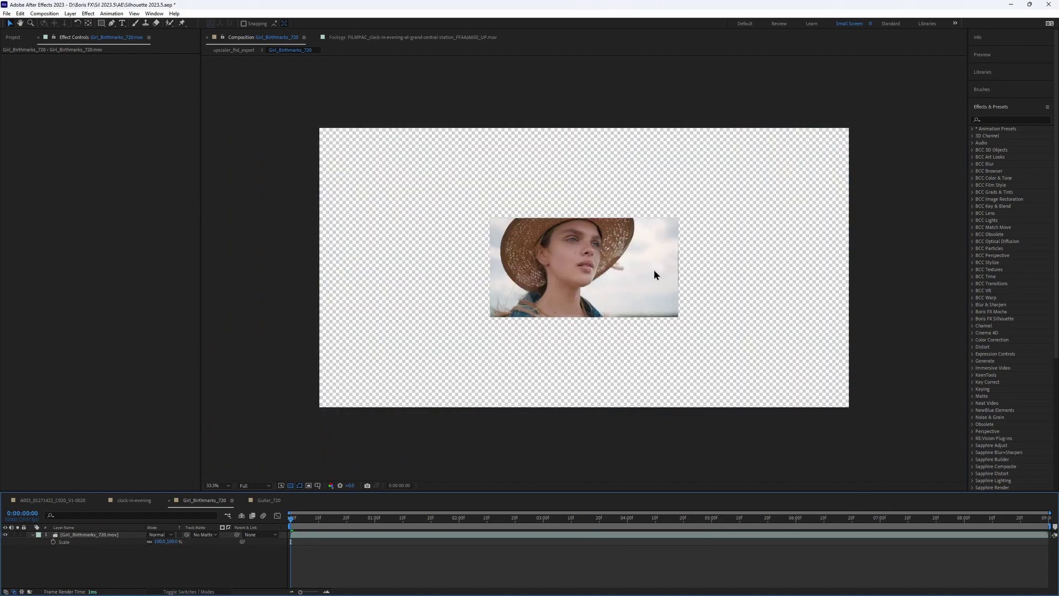
click(1000, 119)
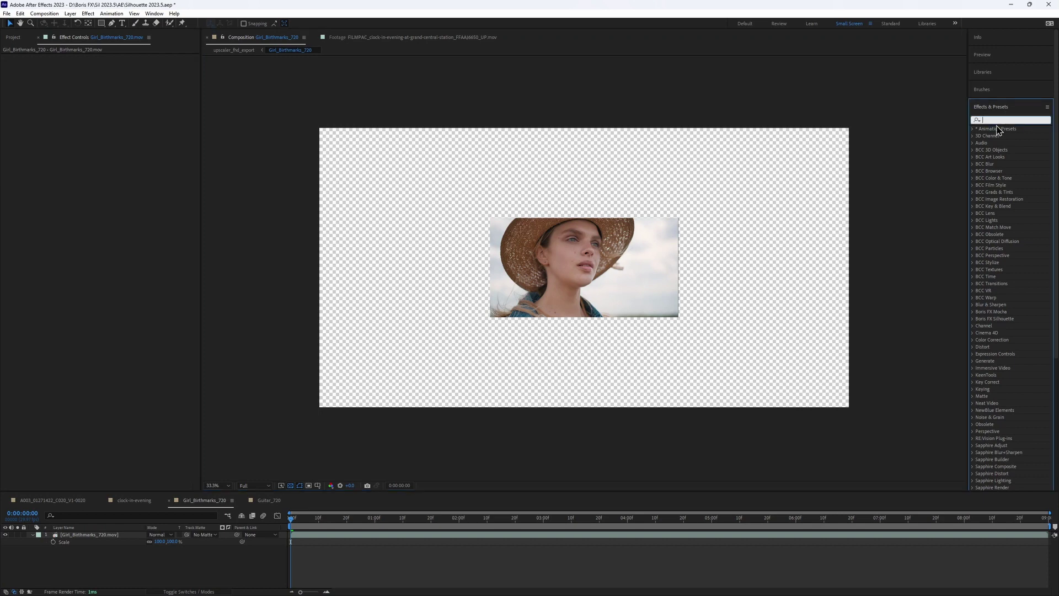
text(slh)
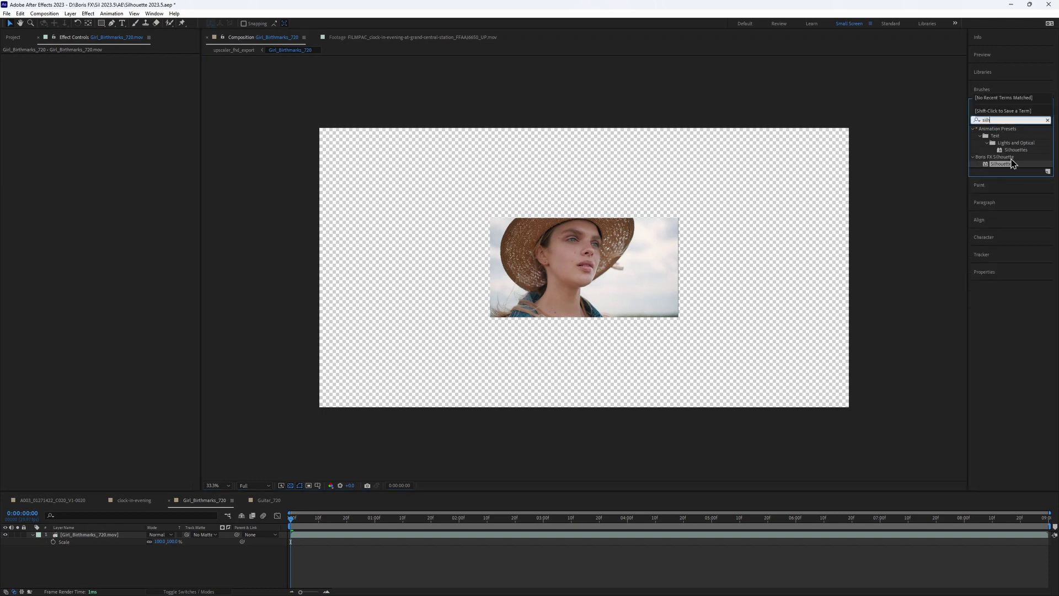
drag(1013, 165, 643, 222)
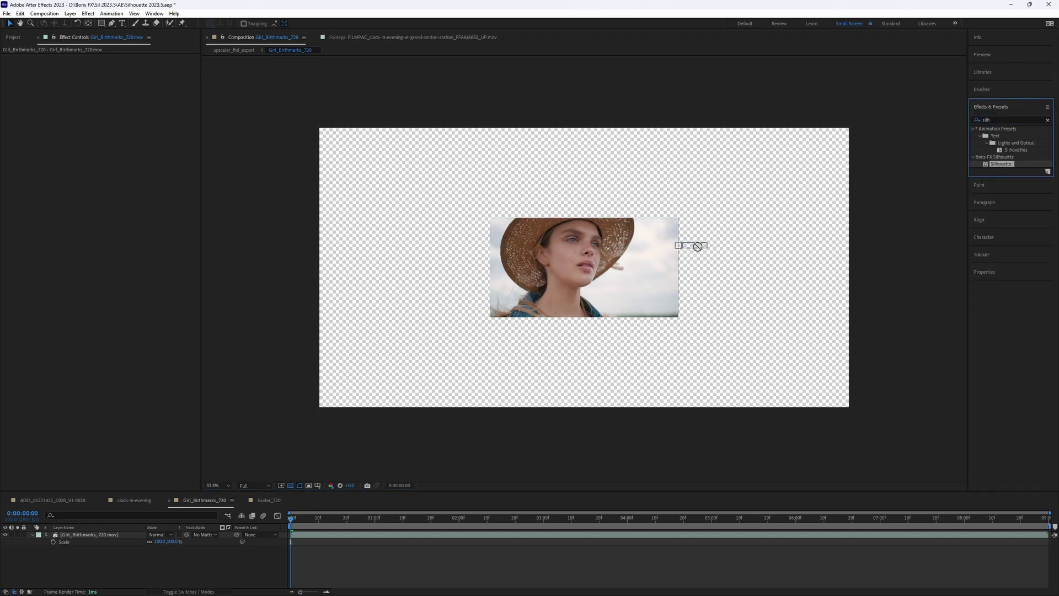
drag(643, 222, 1008, 170)
Step: Add a black solid with Silhouette applied, using Girl_Birthmarks_720.mov as Source 1
right_click(104, 577)
mouse_move(125, 468)
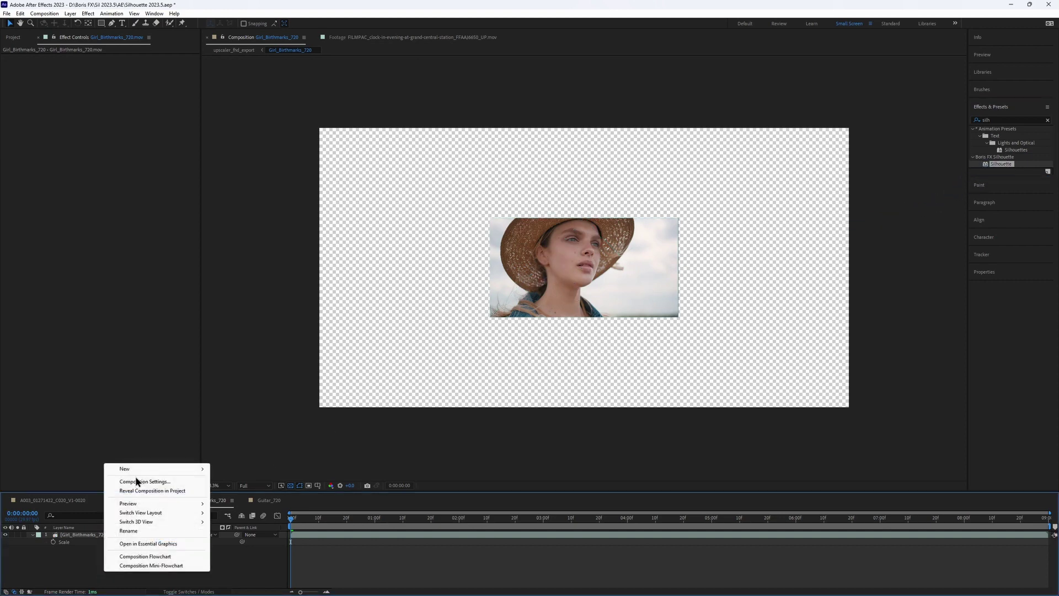
click(245, 494)
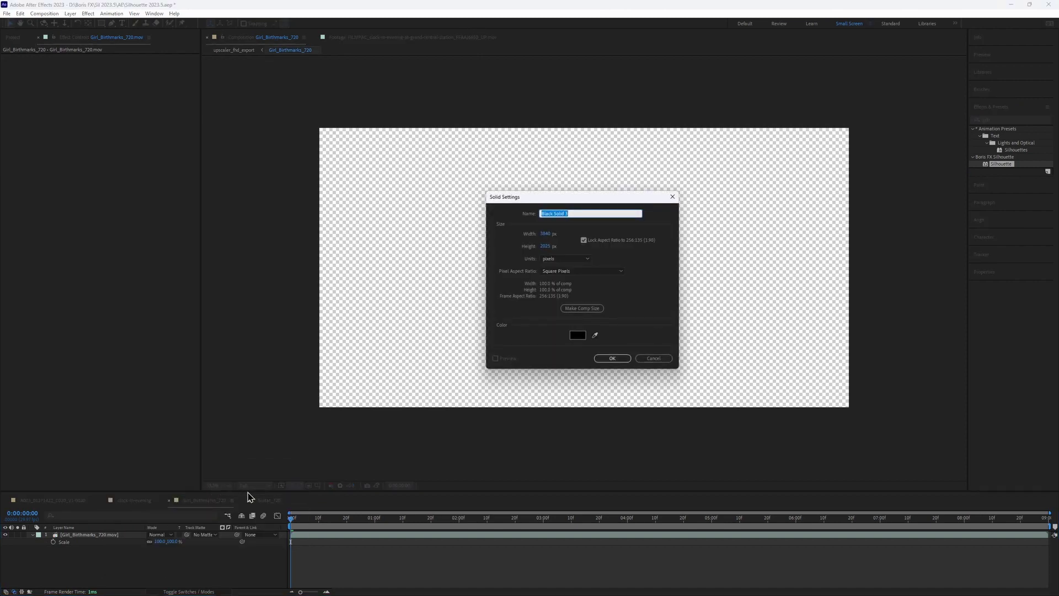
click(607, 359)
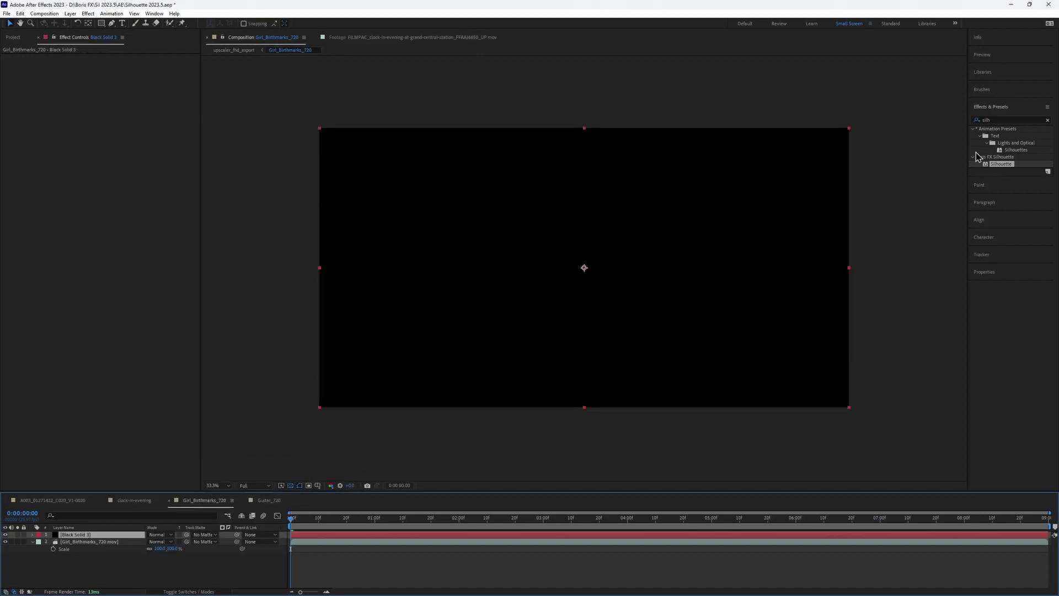
drag(1000, 163, 100, 535)
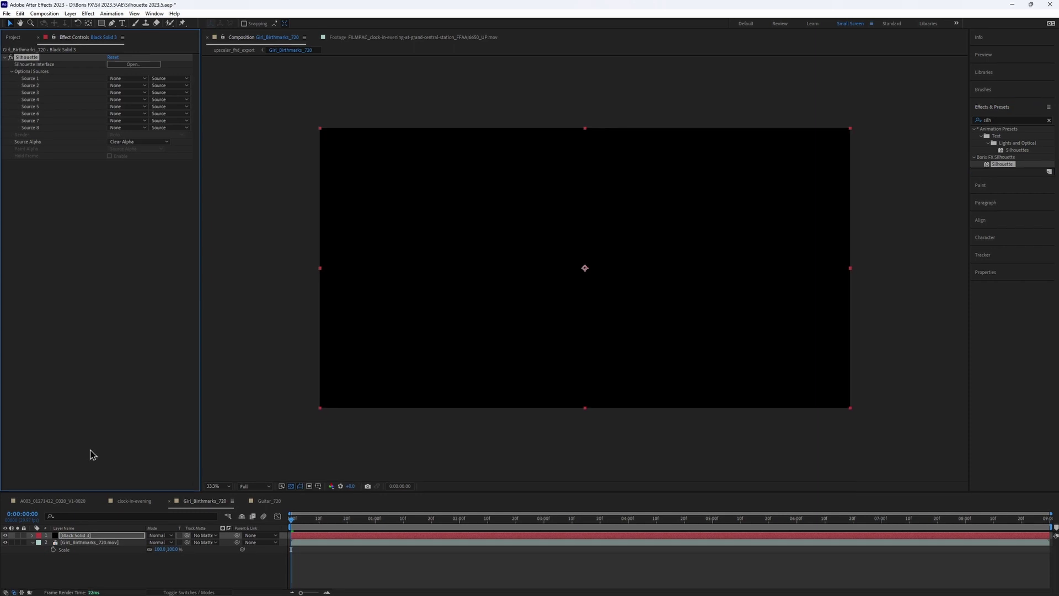
click(133, 79)
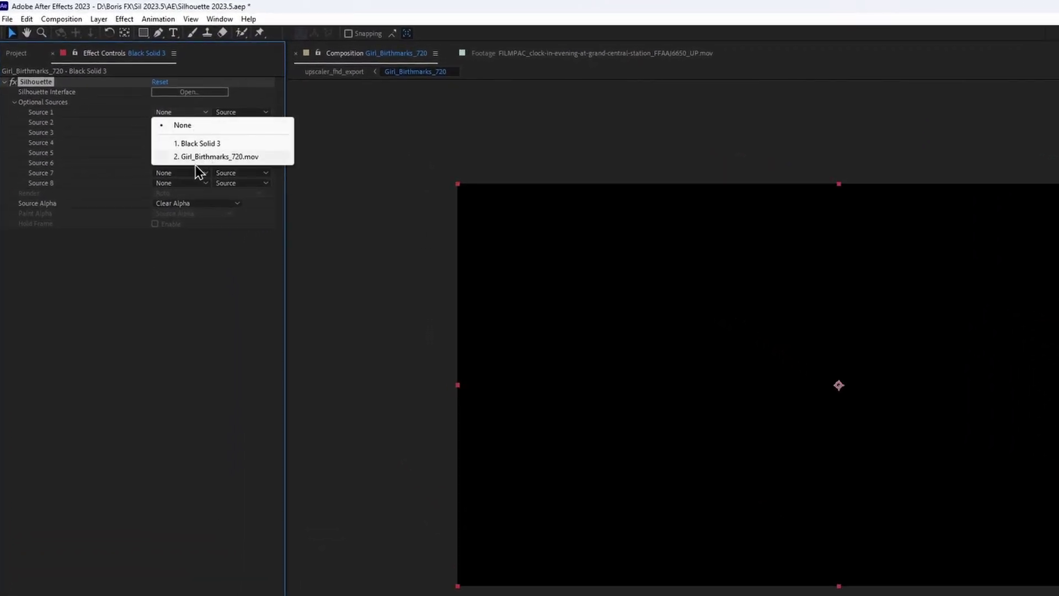
click(218, 156)
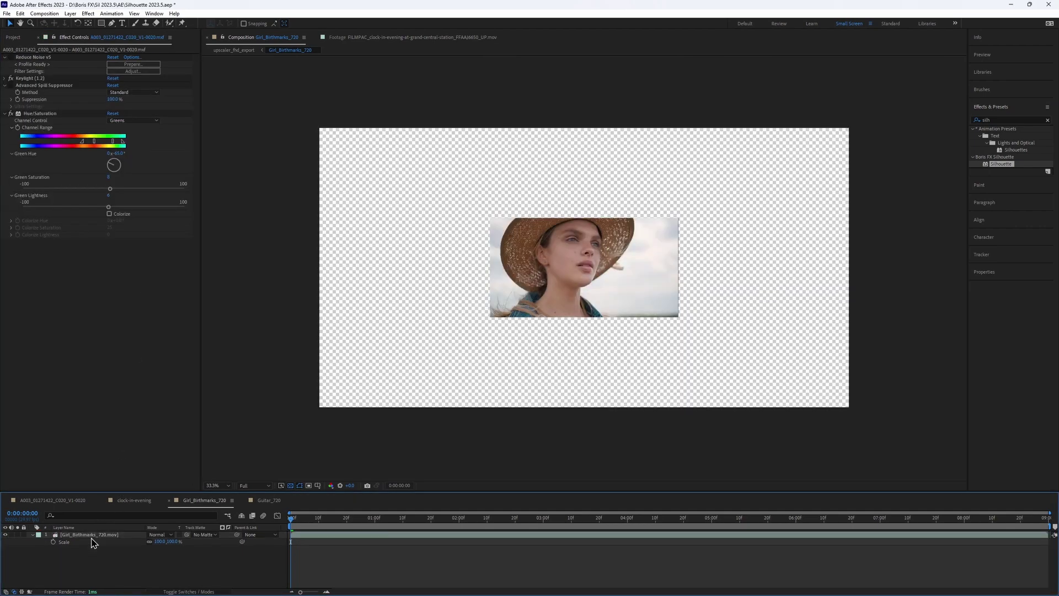
Step: Pre-compose the Girl_Birthmarks_720 footage layer
right_click(116, 538)
click(169, 479)
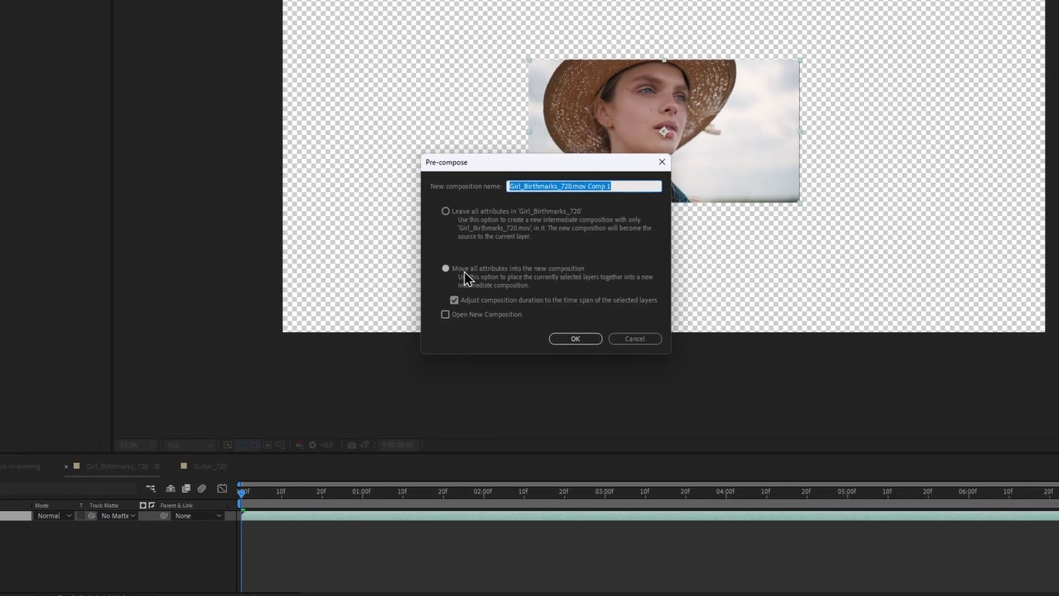
click(441, 301)
click(558, 363)
Step: Apply Silhouette to the pre-comp and create a new Silhouette project from it
mouse_move(1001, 163)
mouse_down()
mouse_move(167, 466)
mouse_move(100, 541)
mouse_up()
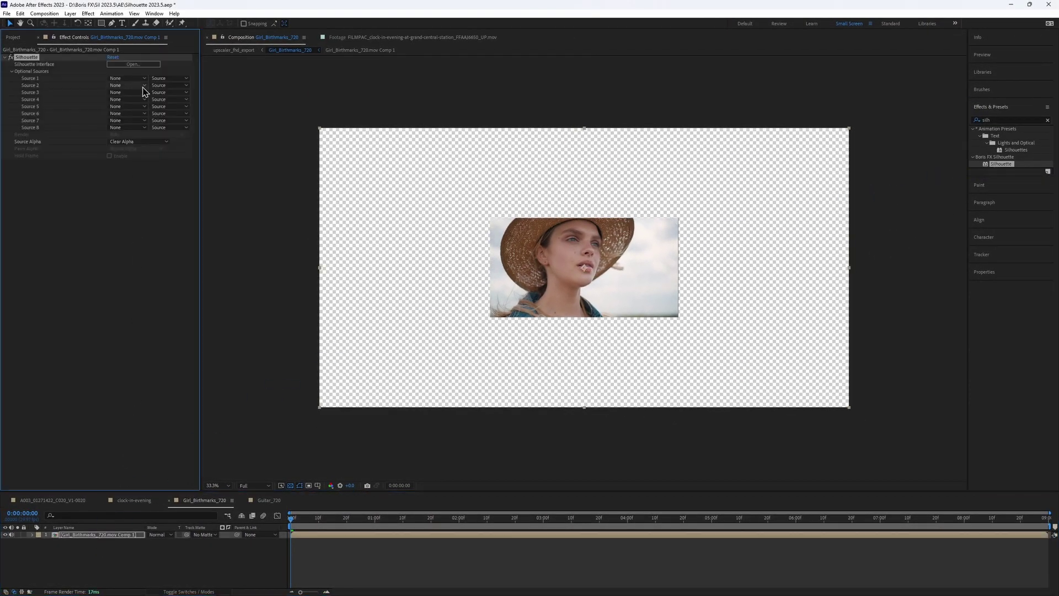
click(132, 65)
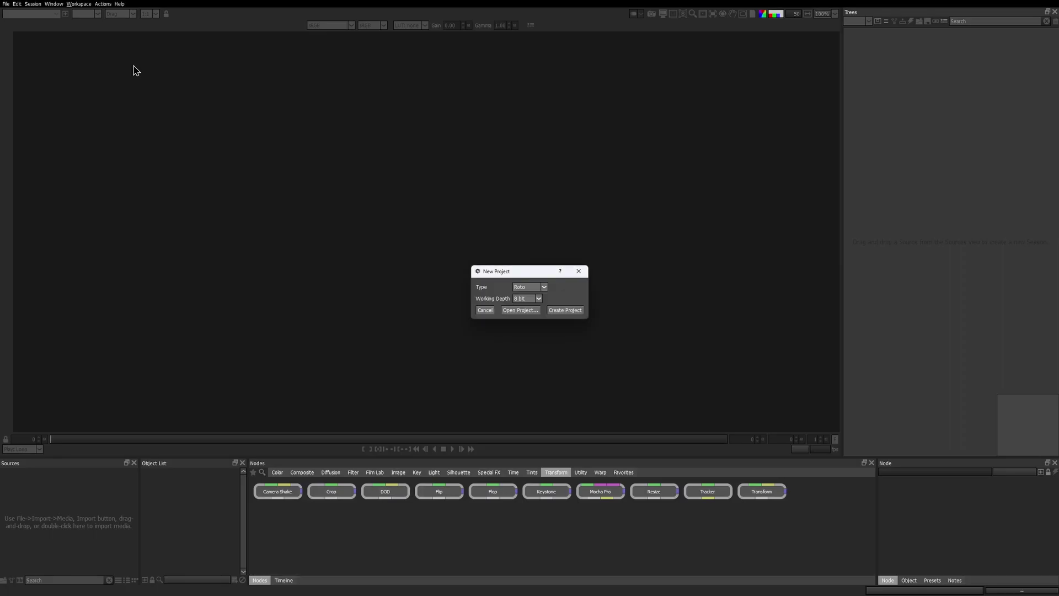
click(529, 286)
click(565, 309)
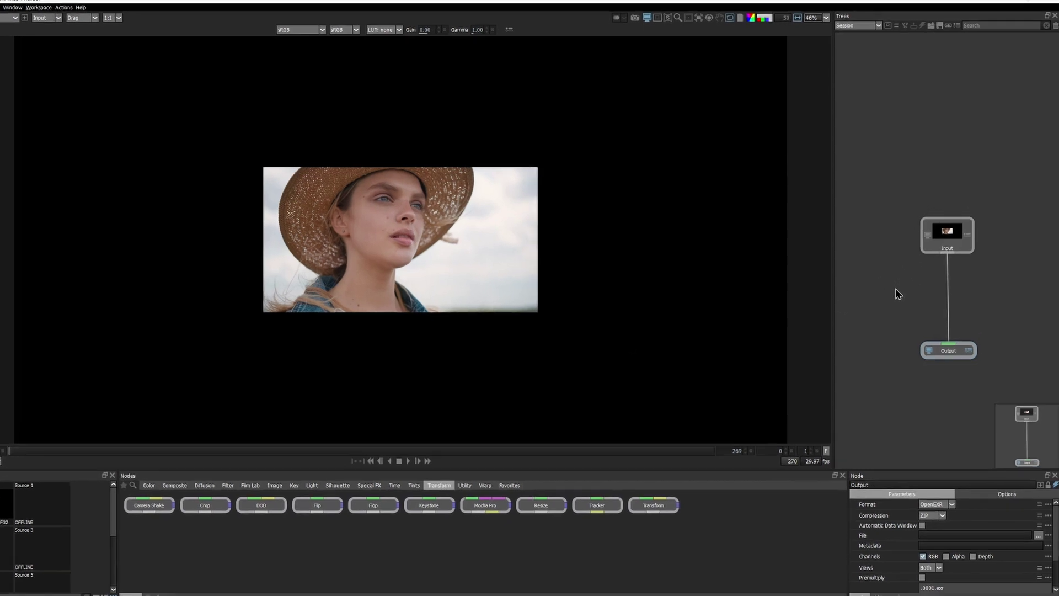
Step: Add an UpRes ML node at 300 scale, connect Input to it, and view a later frame
key(Tab)
text(upre)
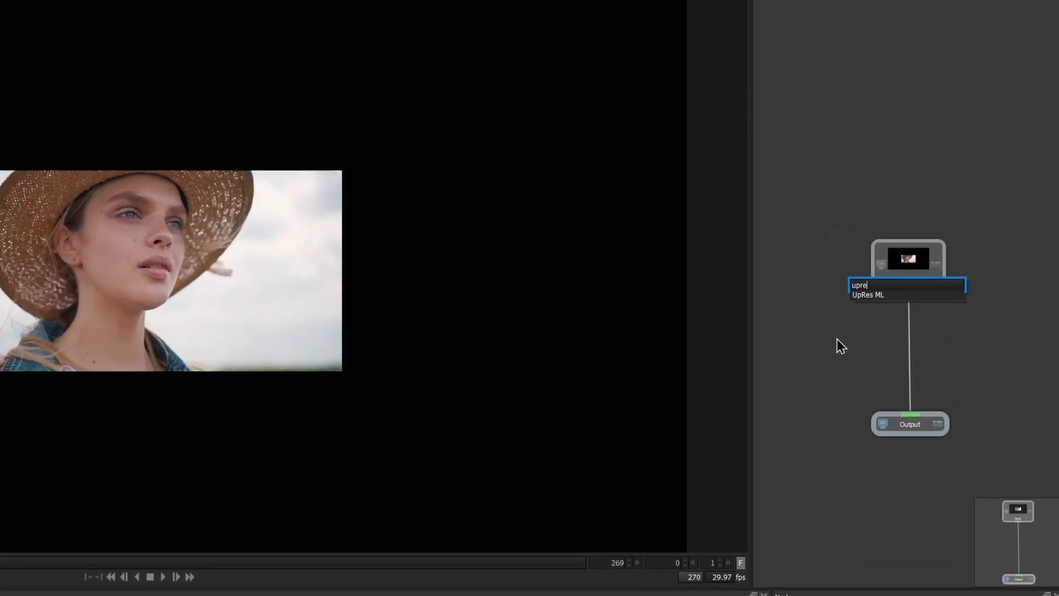
key(Return)
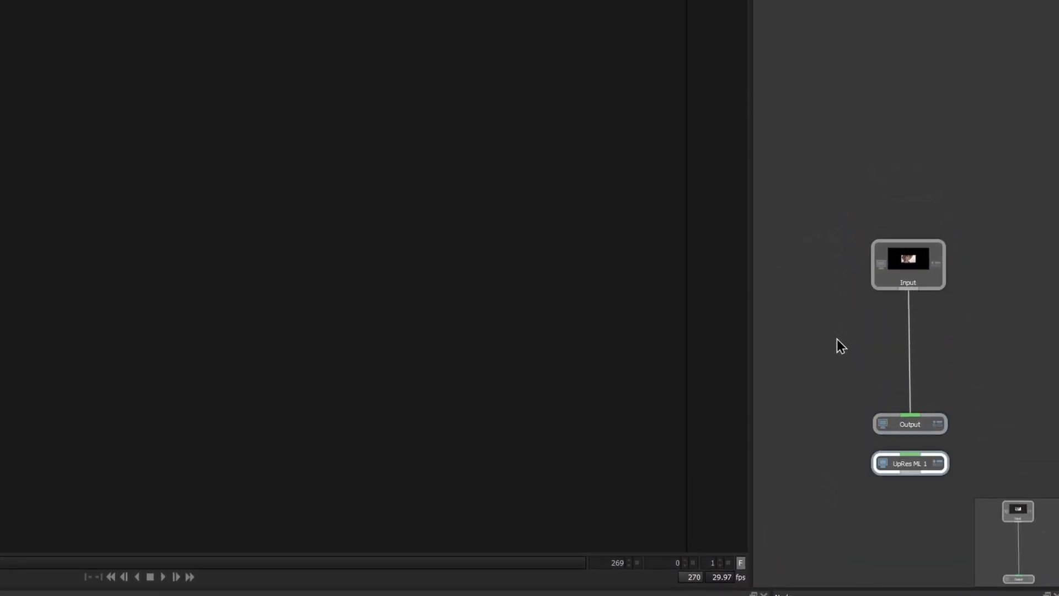
drag(910, 460, 829, 339)
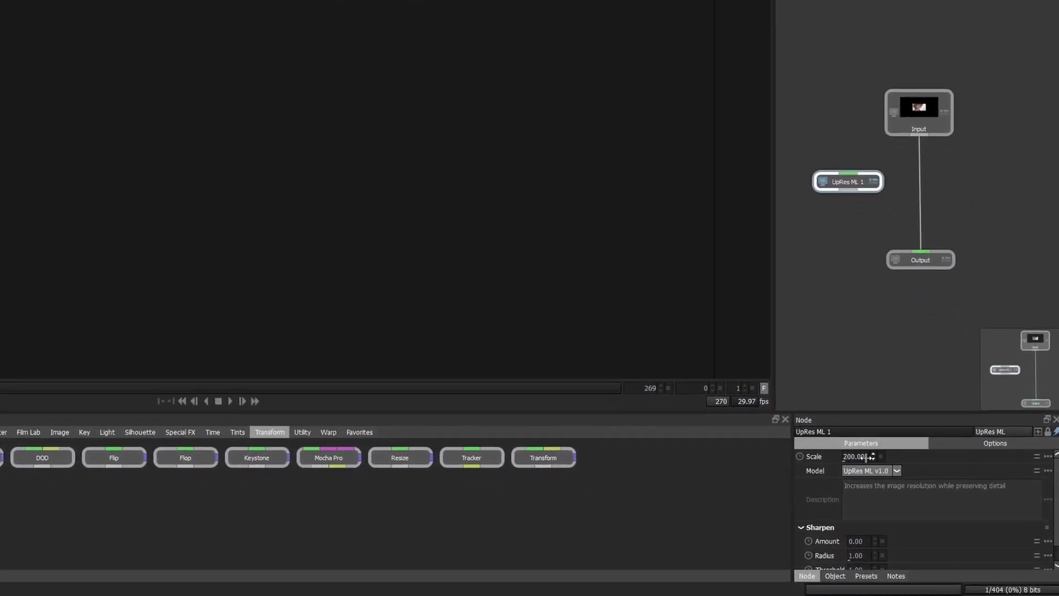
click(837, 444)
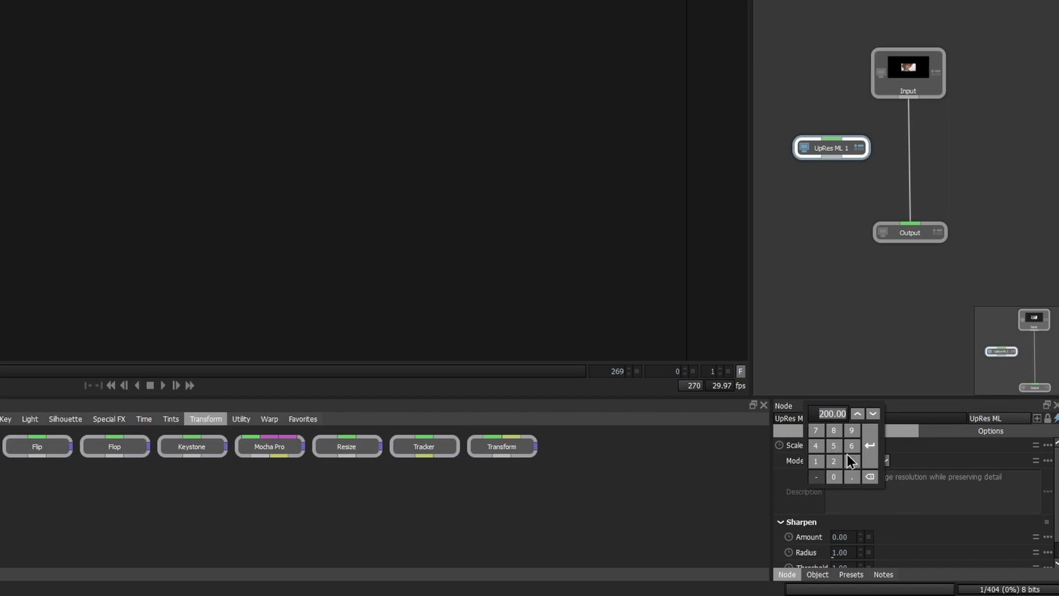
text(300)
click(873, 451)
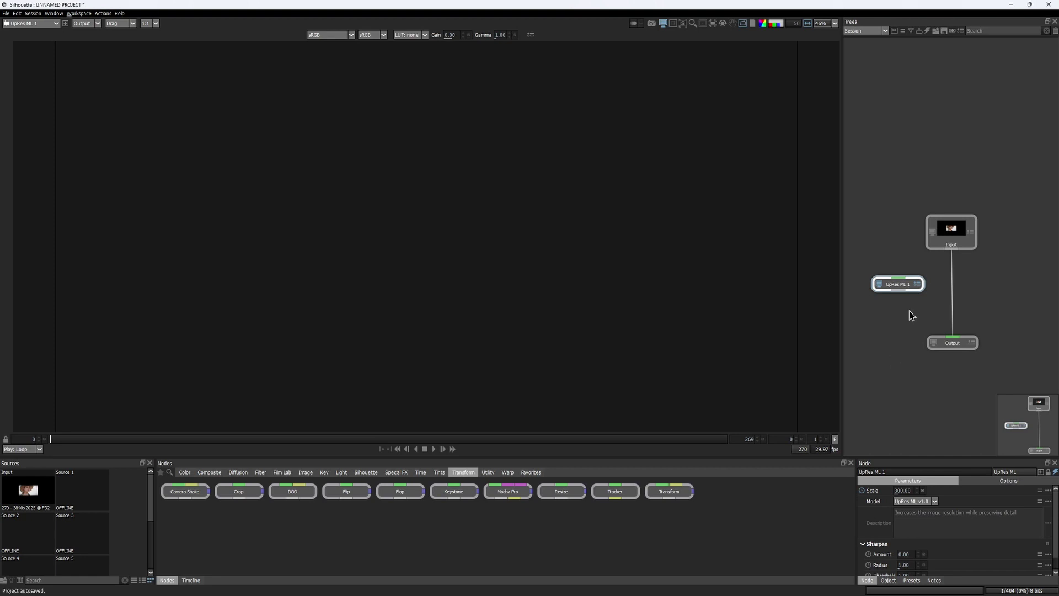
drag(903, 277, 955, 253)
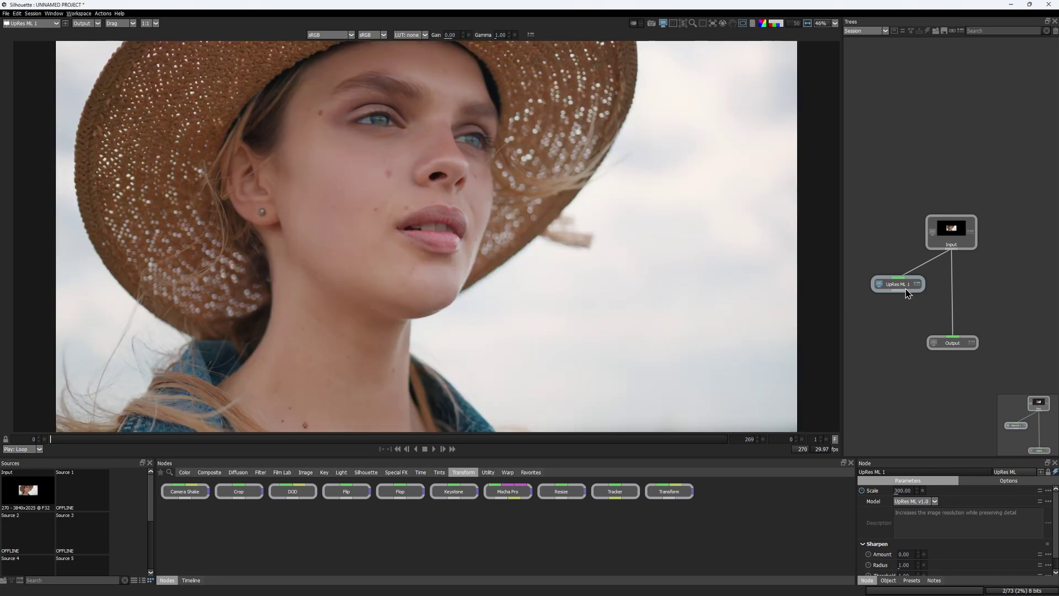
click(358, 439)
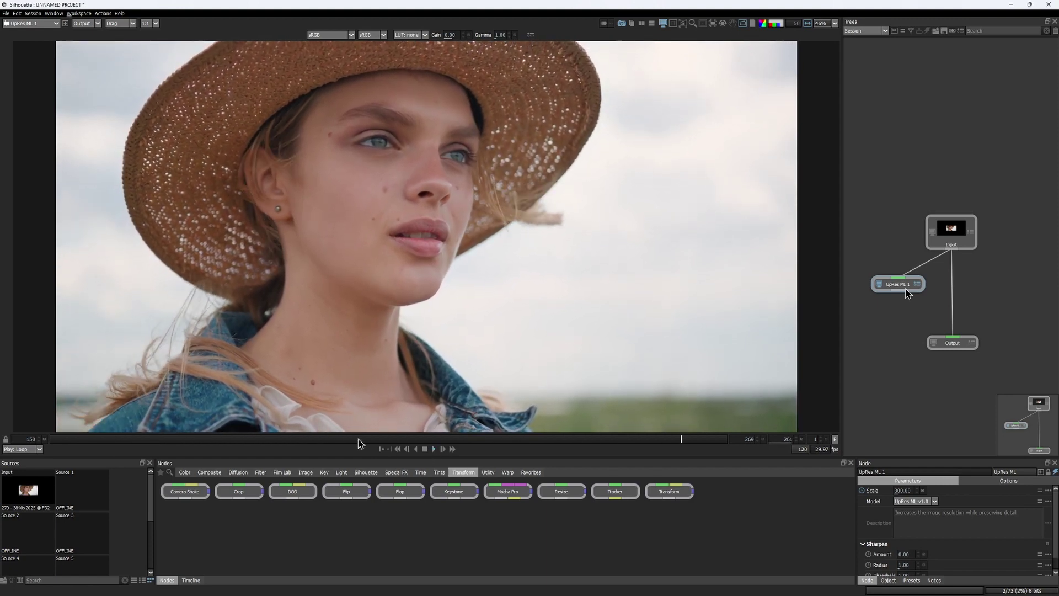
Step: Add a Transform node scaling Input to 300 and wipe-compare it with the UpRes result
key(Tab)
text(Transform)
key(Return)
click(1005, 286)
click(912, 533)
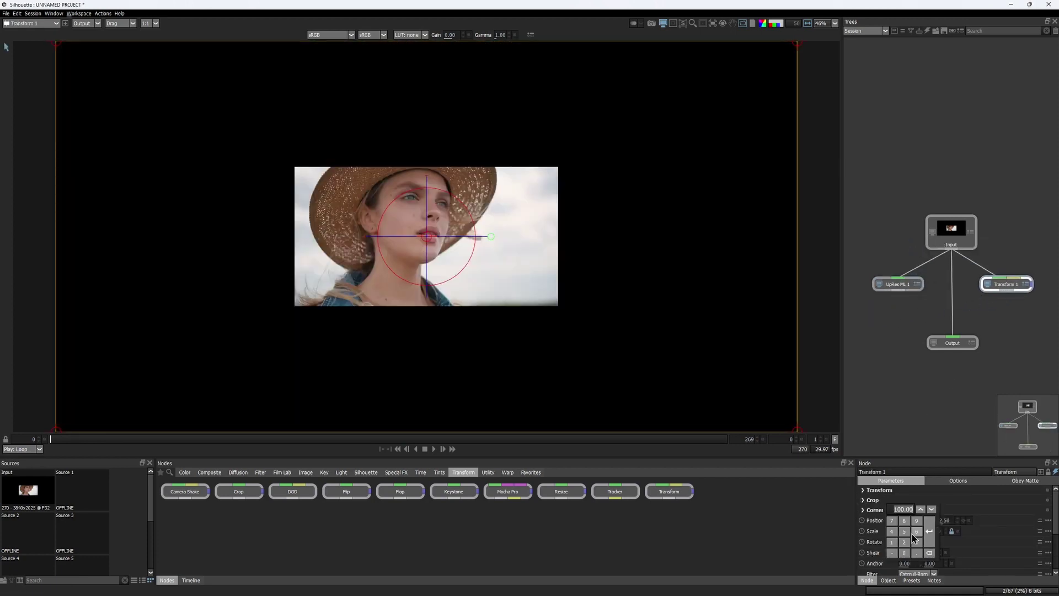
text(00)
key(Return)
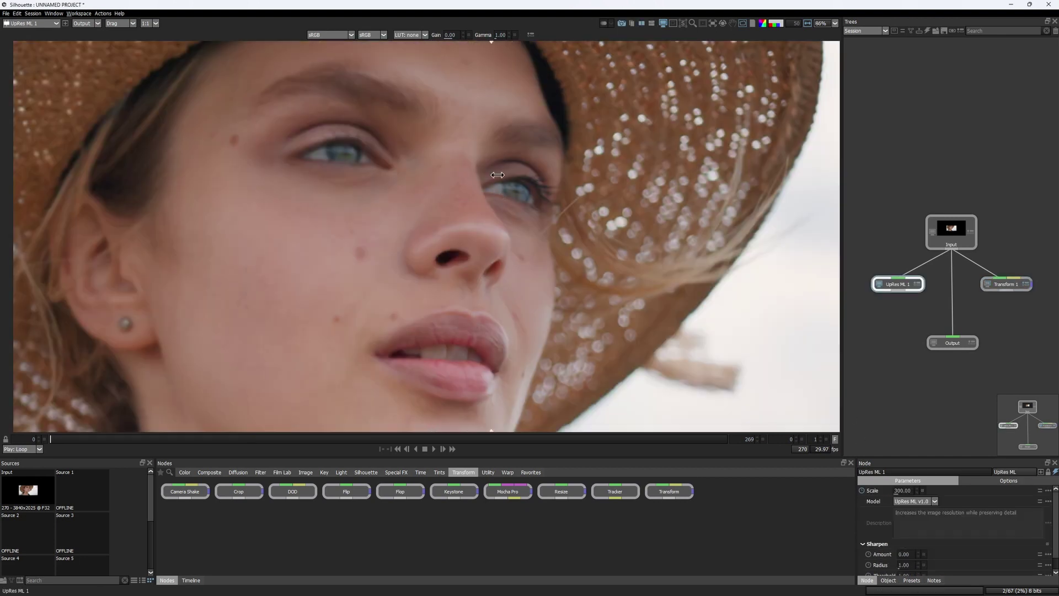
mouse_move(497, 175)
mouse_down()
mouse_move(817, 180)
mouse_move(377, 179)
mouse_up()
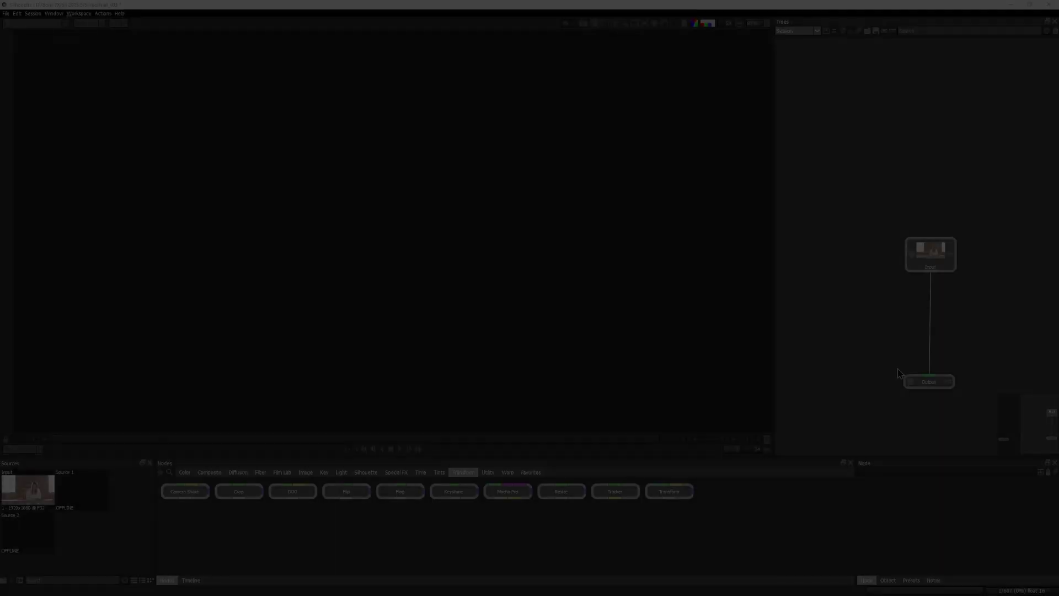
text(stab)
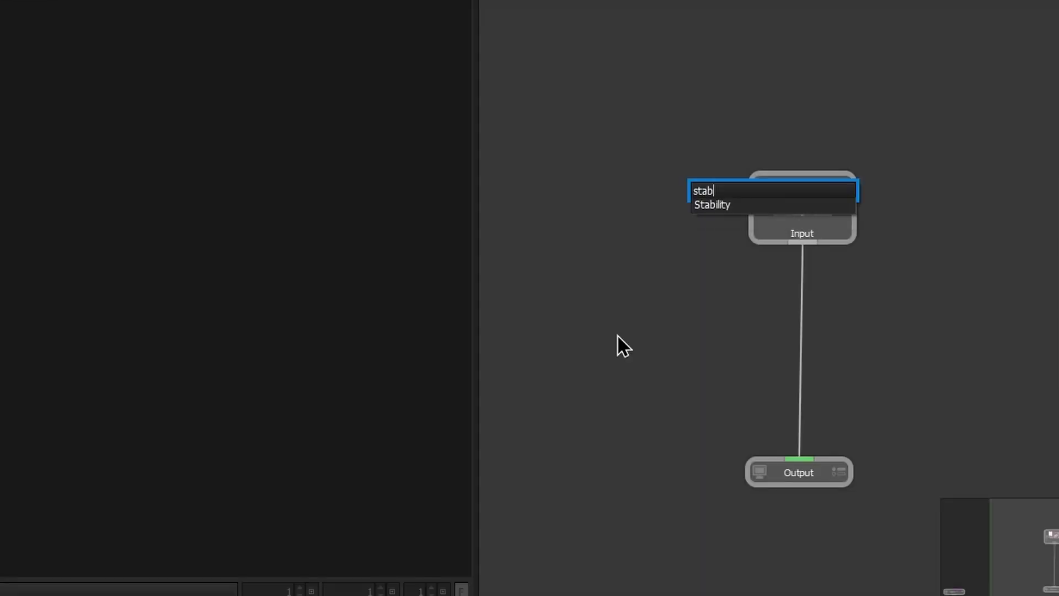
Step: Add a Stability node using the Stable Diffusion XL v1.0 model
key(Return)
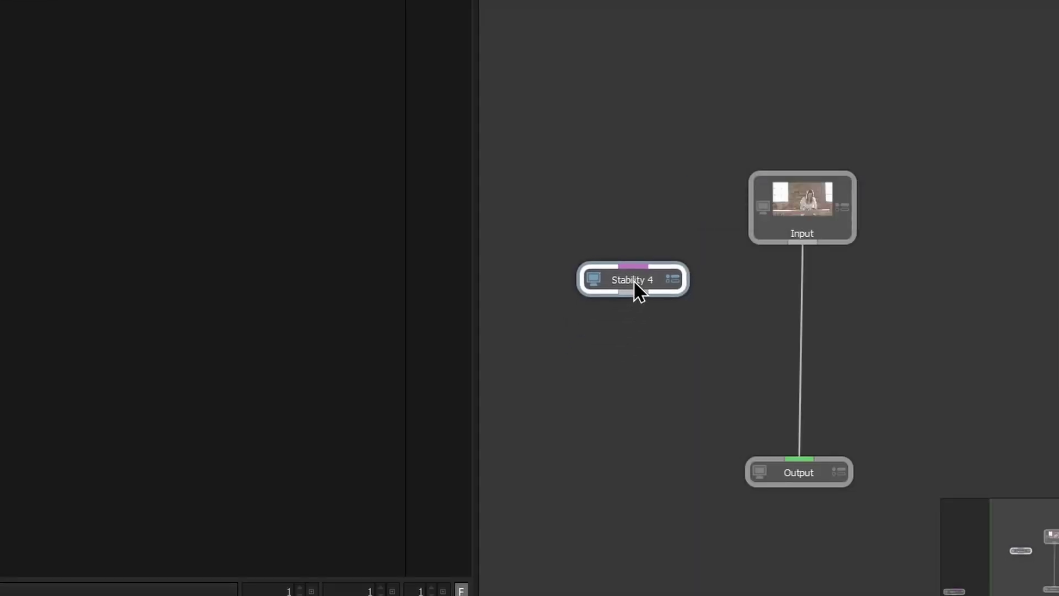
click(633, 278)
click(848, 415)
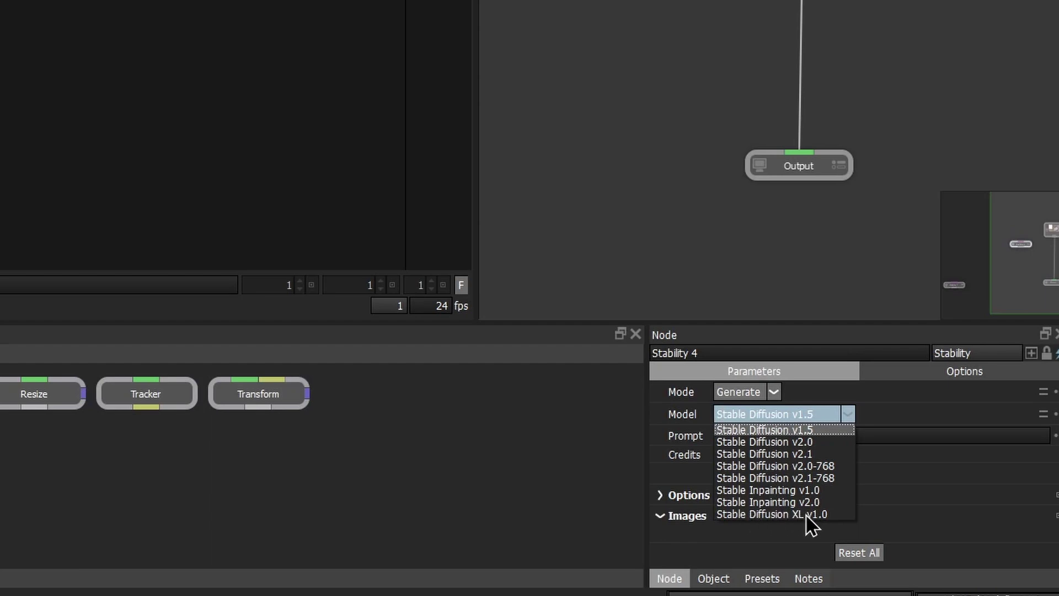
click(804, 514)
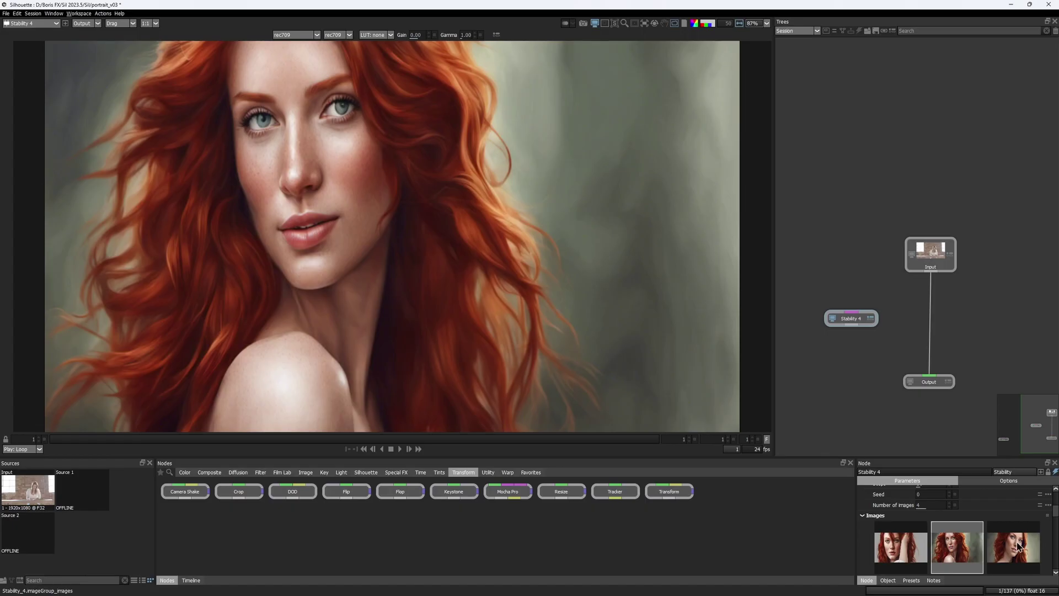
Step: Preview several of the generated red-haired portraits in the Images thumbnails
click(1019, 546)
scroll(997, 546, down, 2)
click(906, 520)
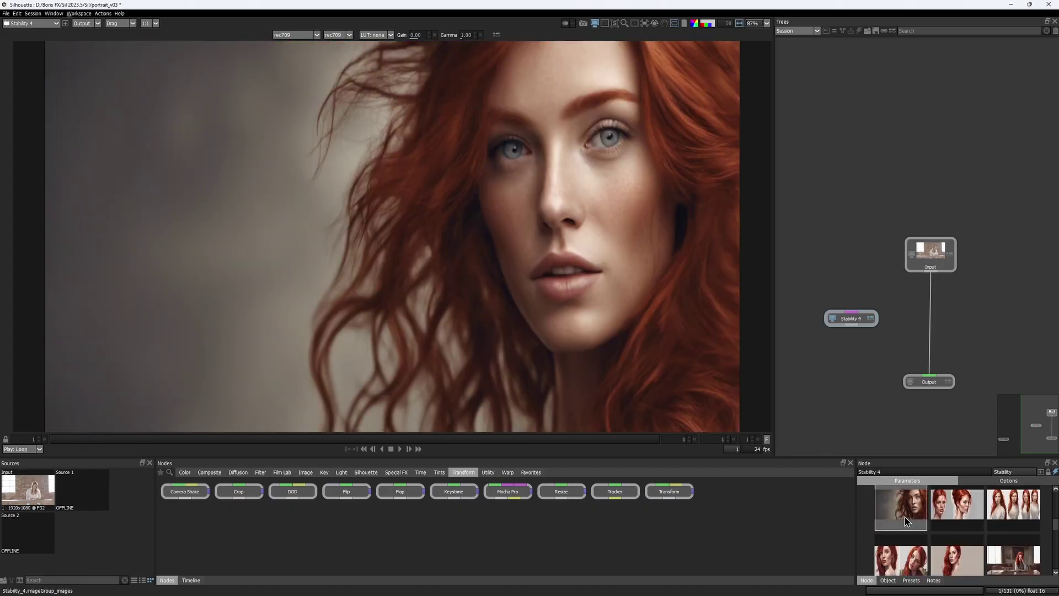
click(972, 520)
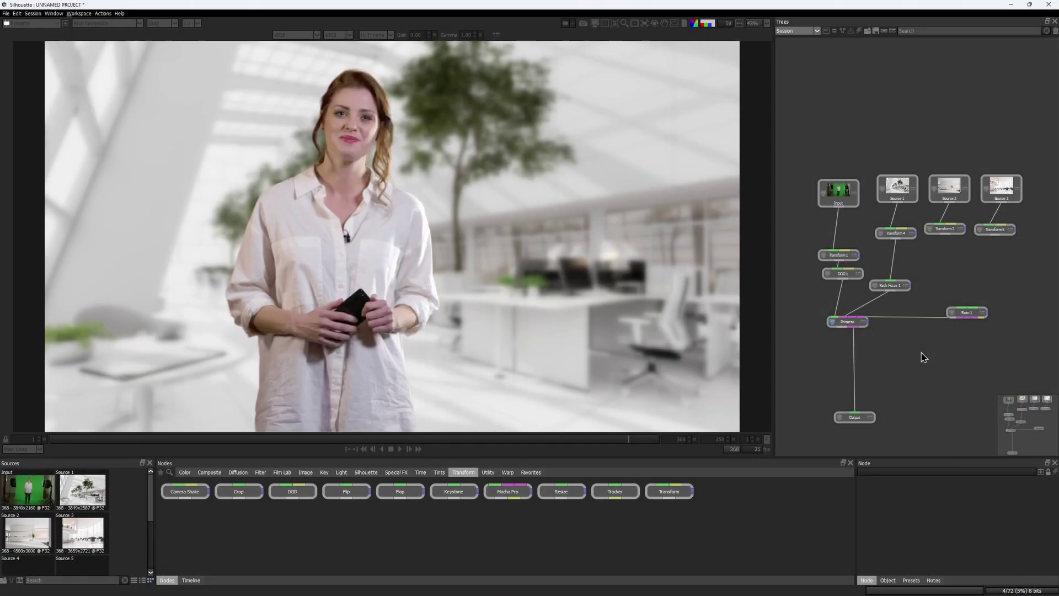
Step: Add a Stability node on Stable Diffusion XL v1.0 and generate from the white office prompt
key(Tab)
key(Escape)
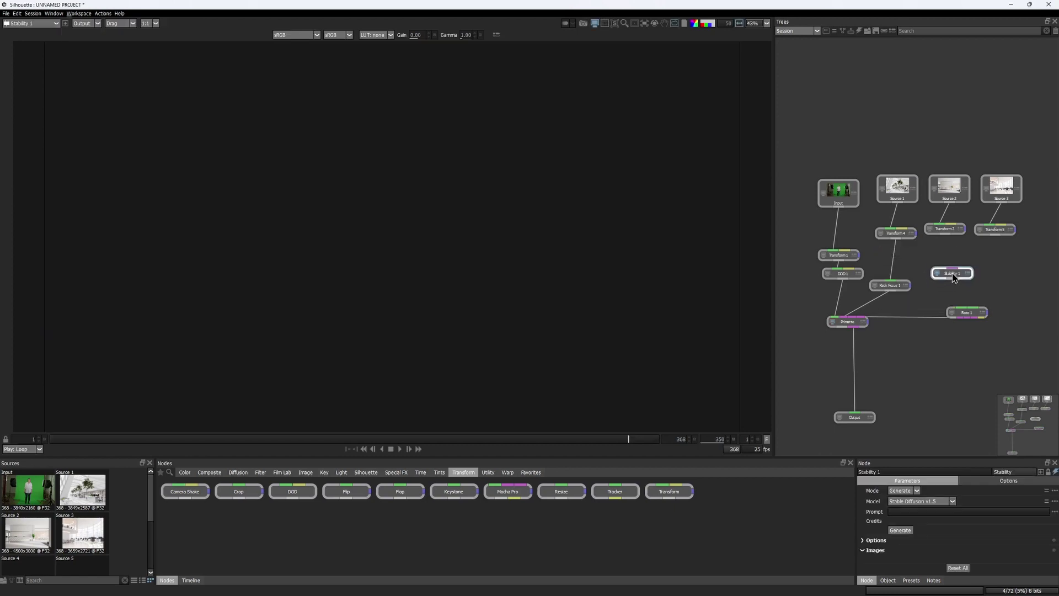
drag(952, 270, 951, 261)
click(937, 486)
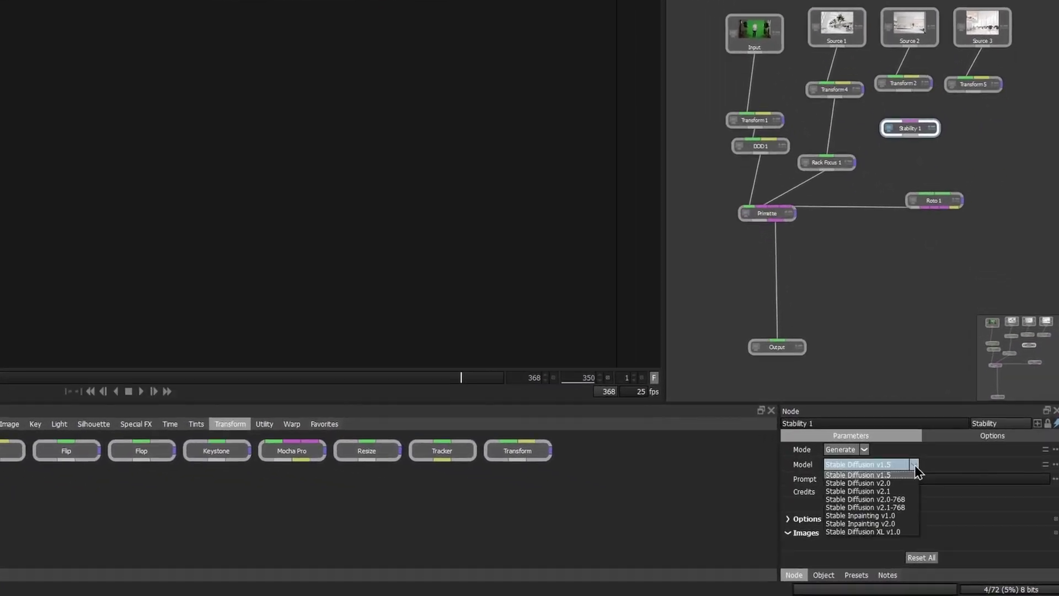
click(859, 530)
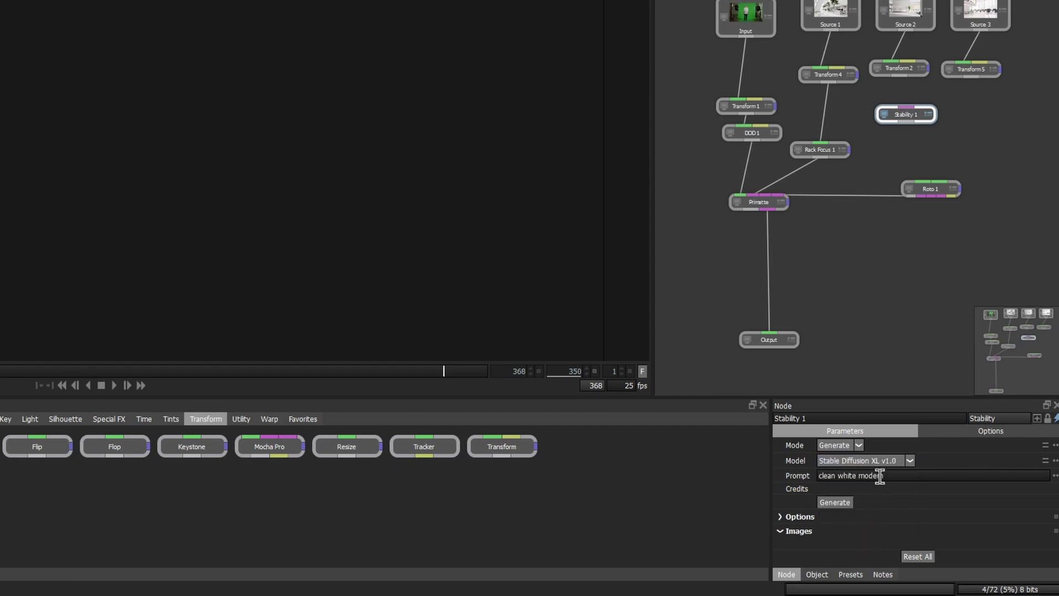
text(office photorealistic)
click(834, 502)
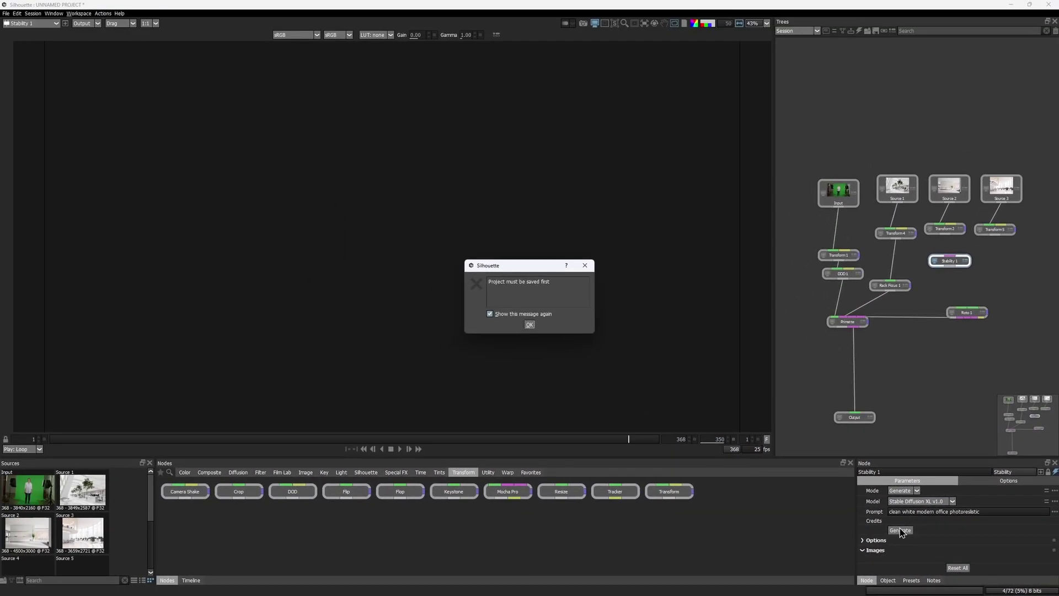
Step: Dismiss the save-first warning and save the project as A004_Denoiser_demo
click(530, 325)
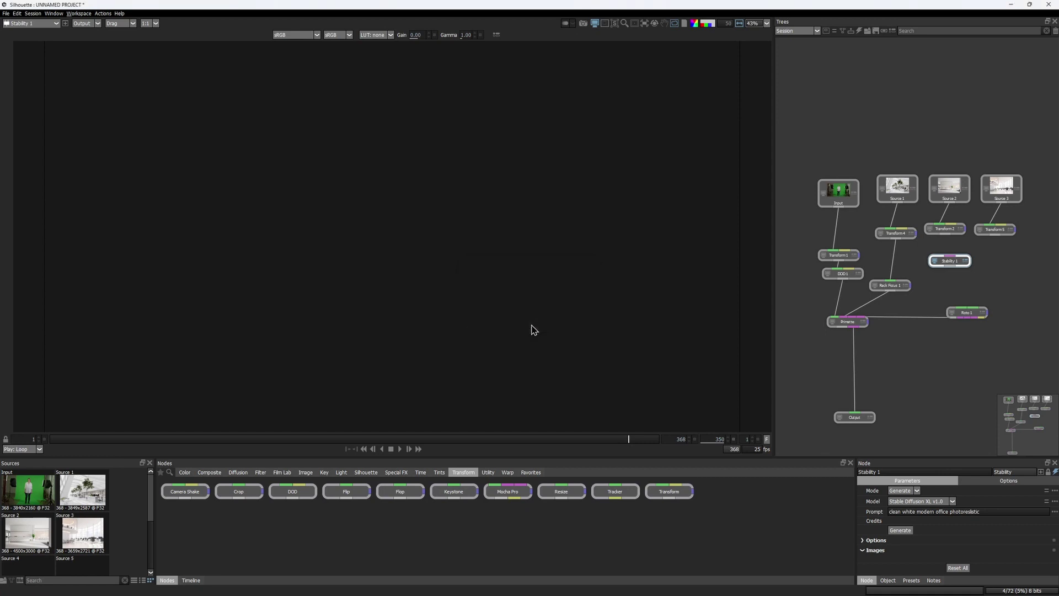
click(5, 14)
click(25, 22)
text(A004_Denoiser_de)
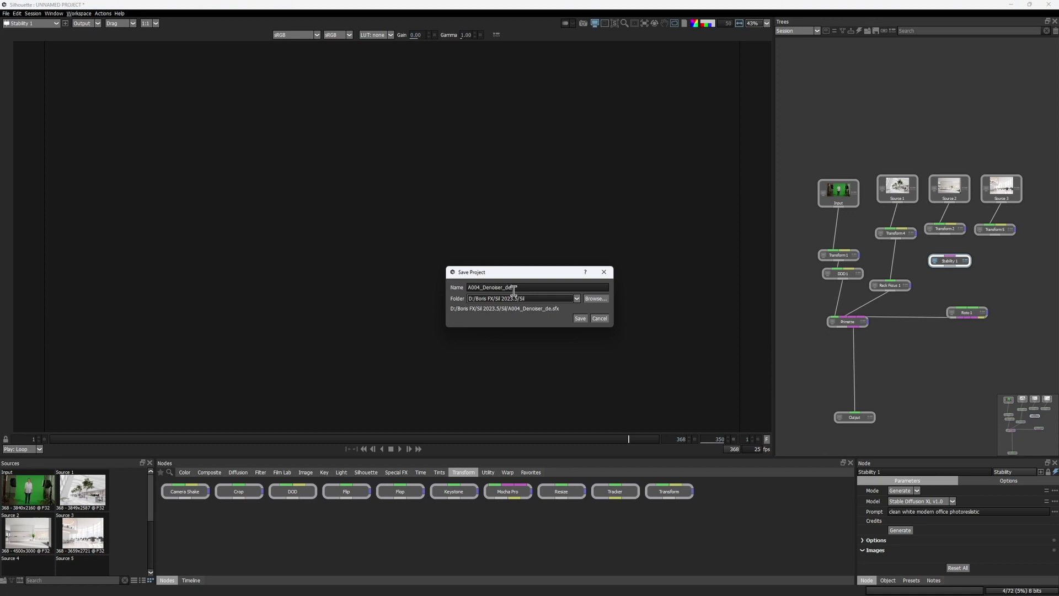
text(mo)
click(580, 319)
Step: Generate white office images and preview the variants
click(902, 531)
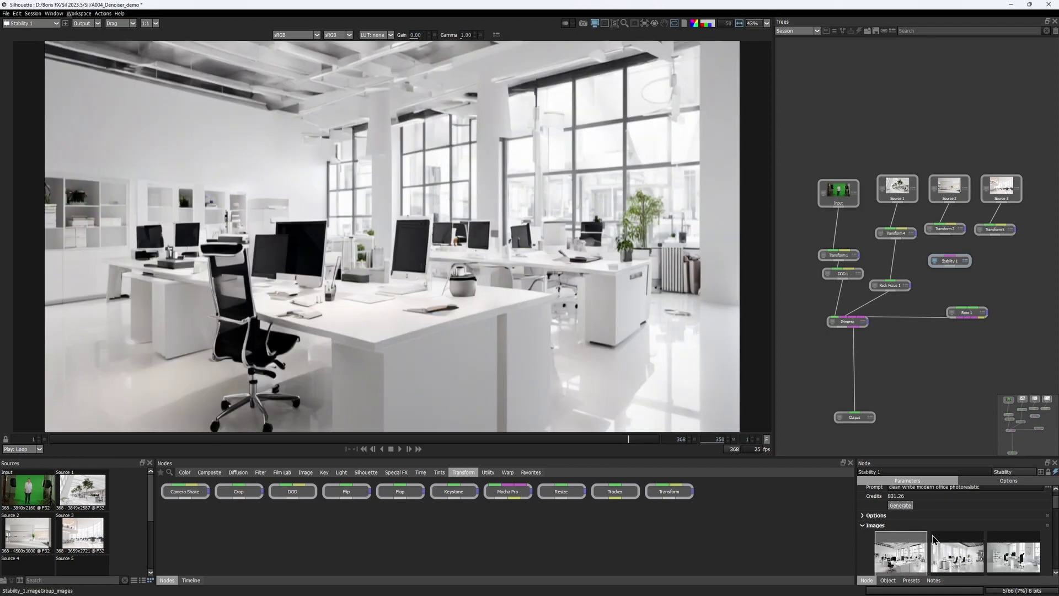
click(972, 541)
click(1026, 538)
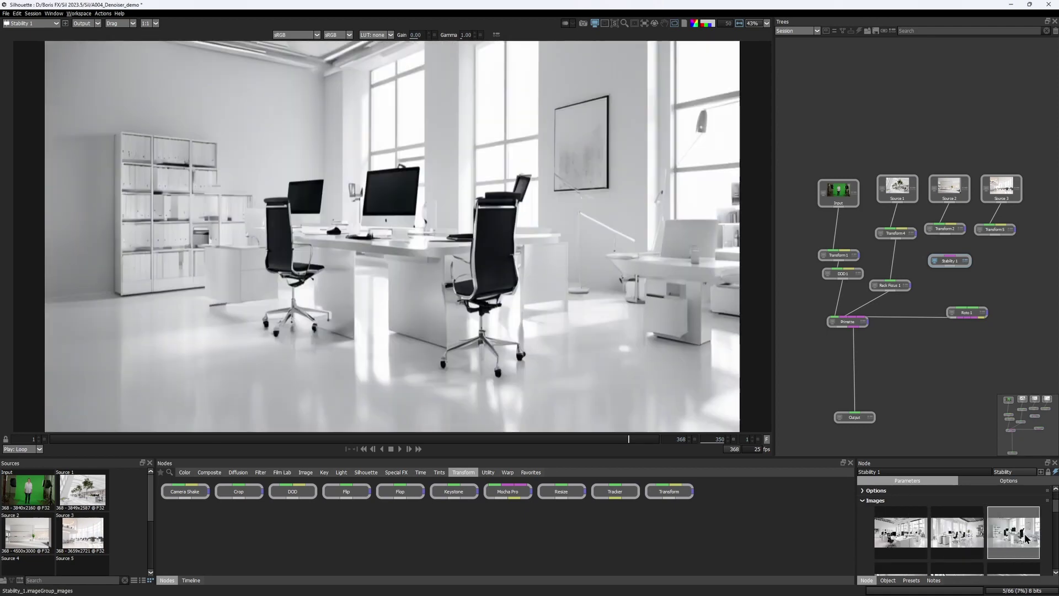
scroll(1018, 538, down, 2)
click(907, 541)
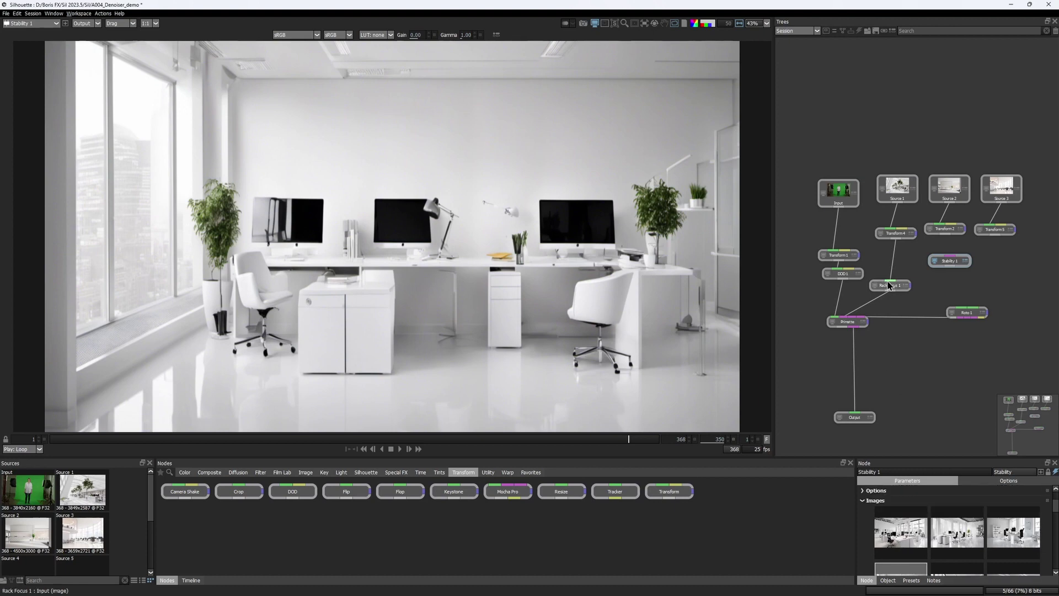
Step: Feed Stability 1 into Rack Focus 1 instead of Transform 4, using the first office
drag(886, 281, 942, 266)
click(832, 321)
click(899, 539)
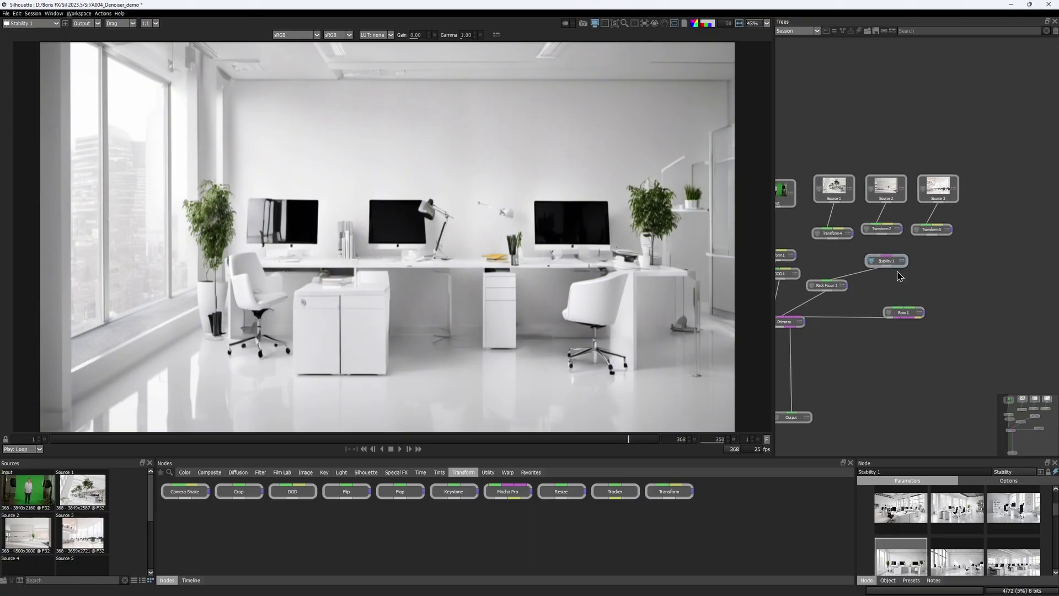
Step: Duplicate Stability 1 as Stability 2, switch it to Stable Diffusion v1.5, and generate offices
click(889, 262)
key(ctrl+d)
click(950, 263)
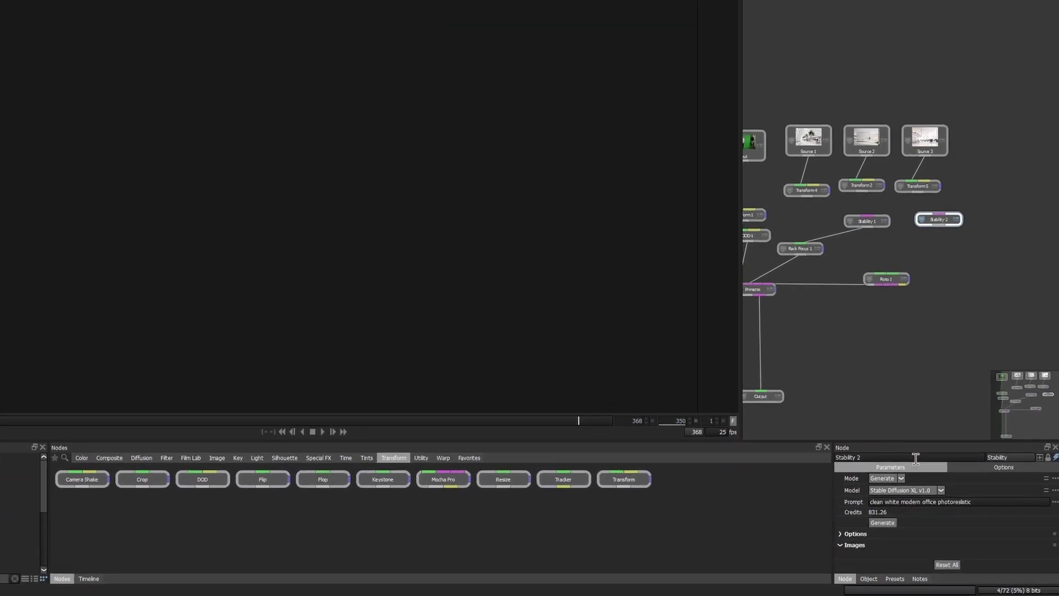
click(921, 501)
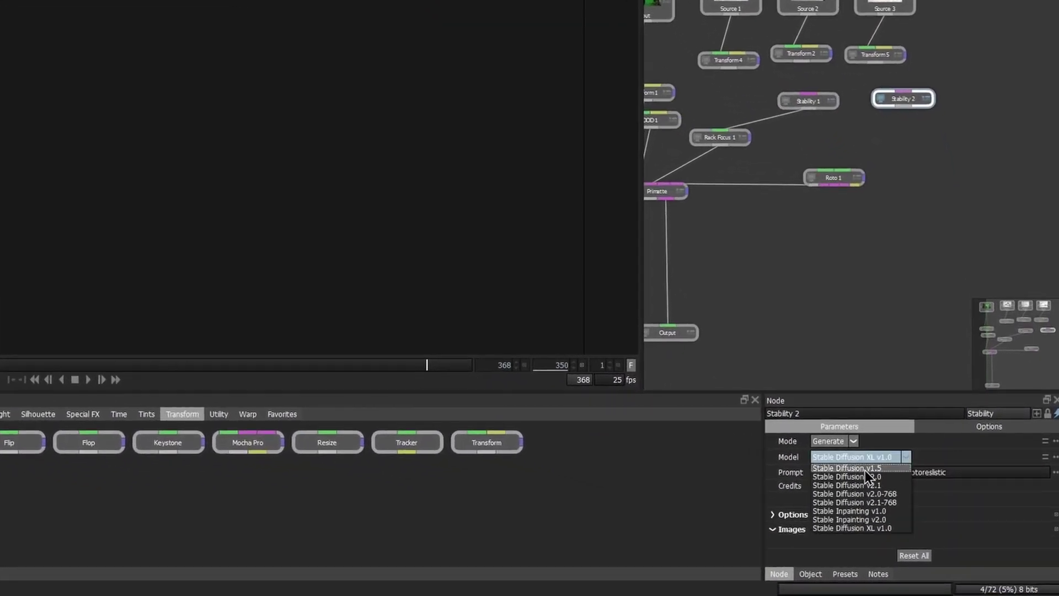
click(865, 468)
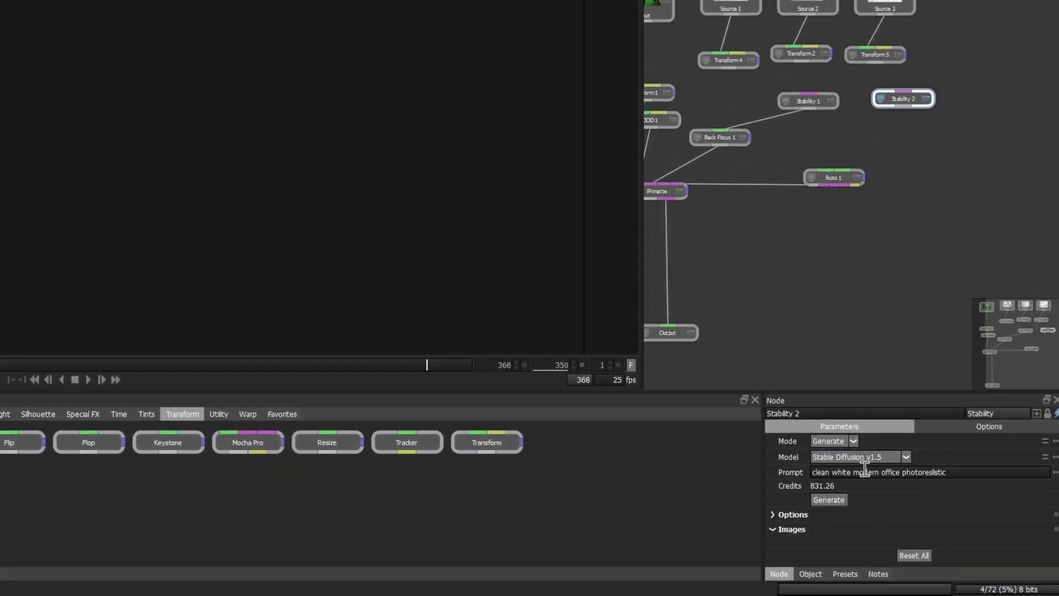
click(846, 499)
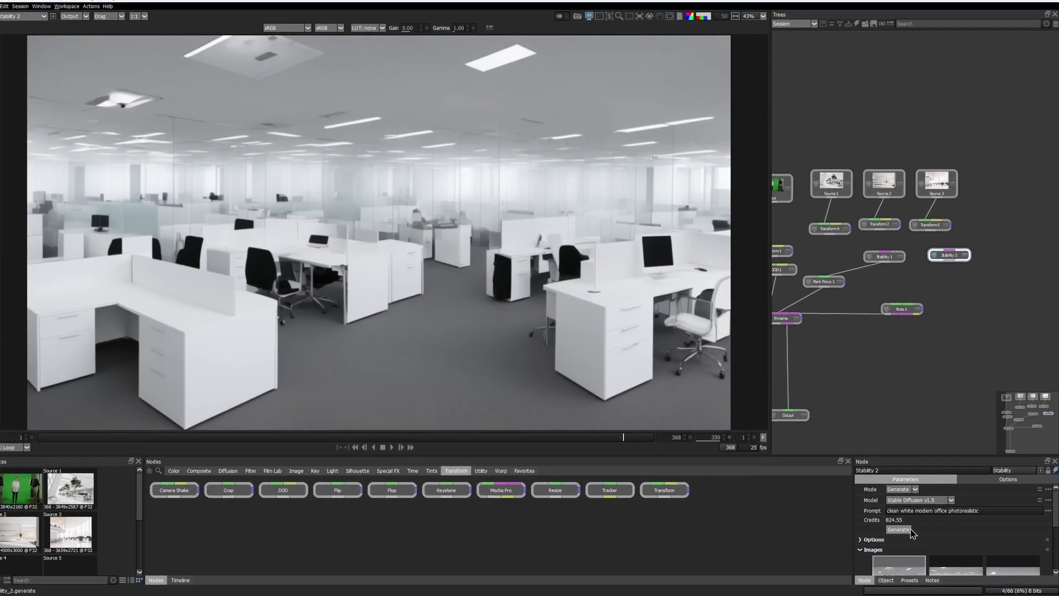
scroll(913, 533, down, 3)
Step: Compare the v1.5 office variants behind the presenter, settling on the first one
click(969, 538)
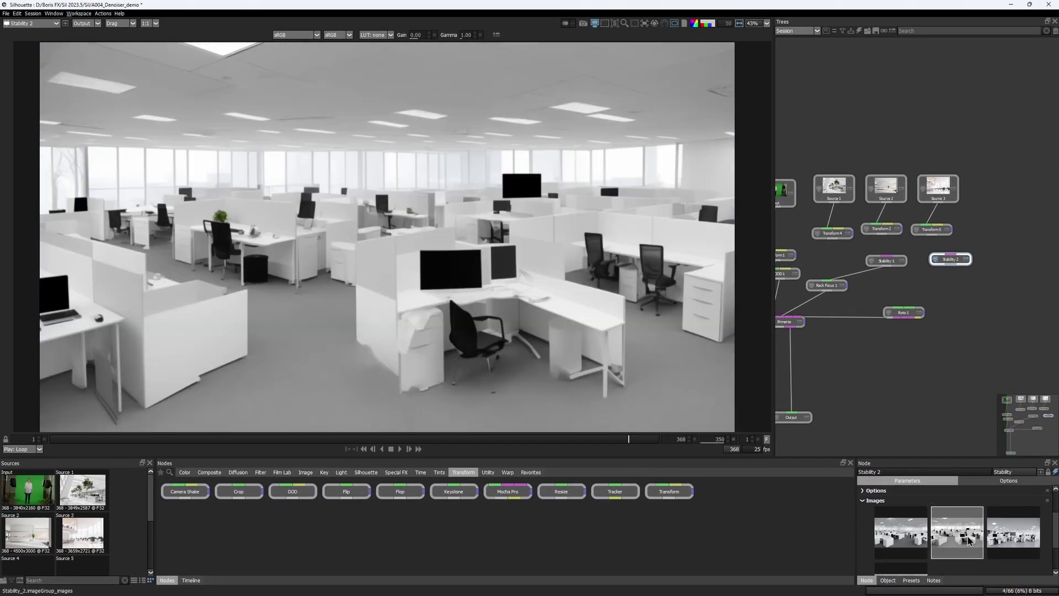
click(1031, 538)
click(806, 320)
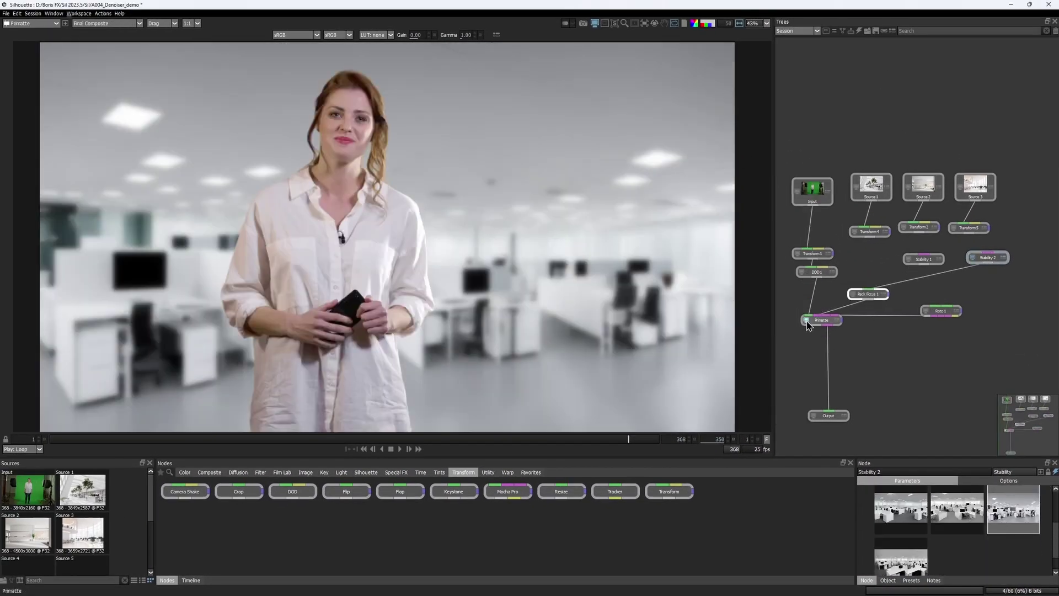
click(883, 514)
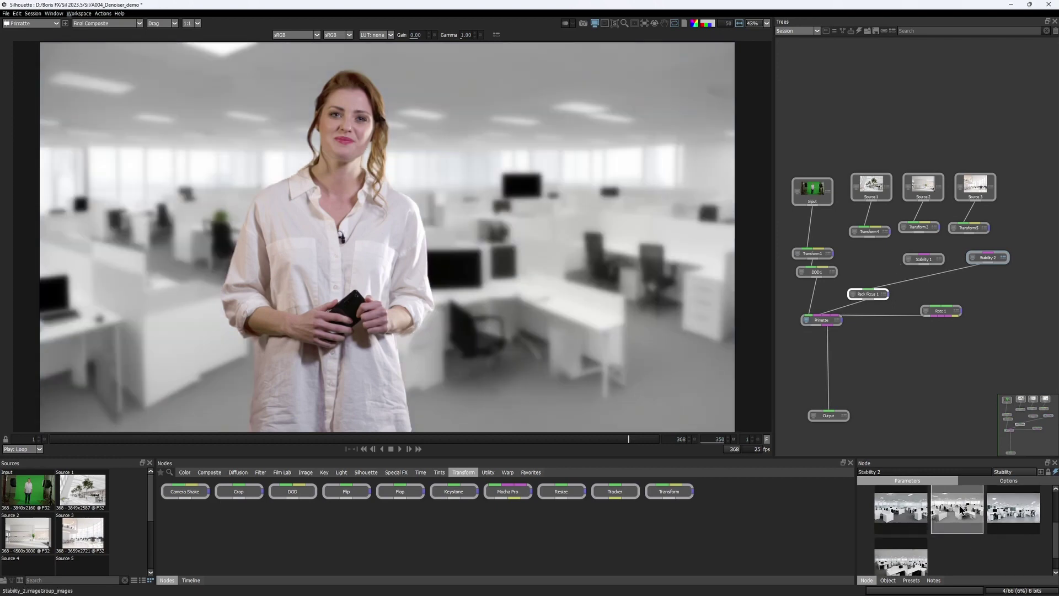
click(900, 565)
click(891, 519)
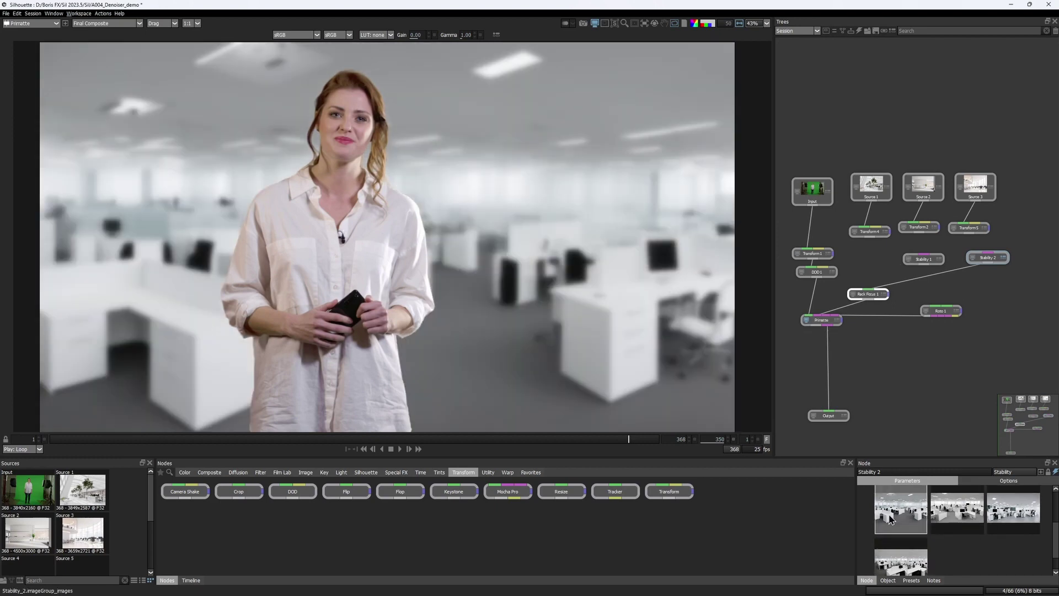